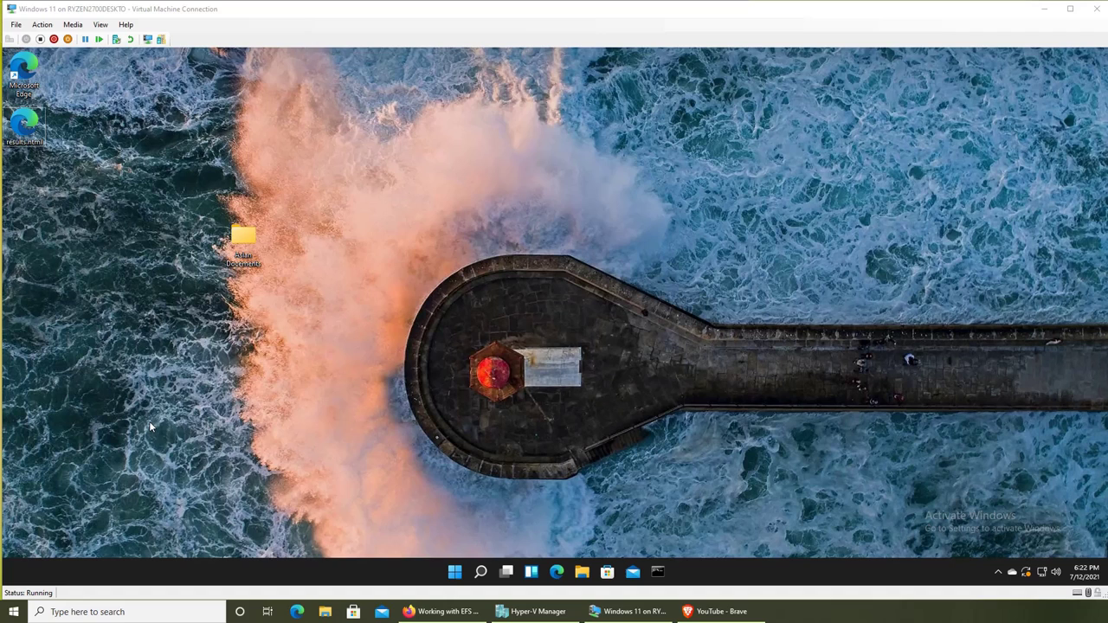
Open Settings from Start and go to Accounts › Family & other users.
{"action": "left_click", "coordinate": [454, 573]}
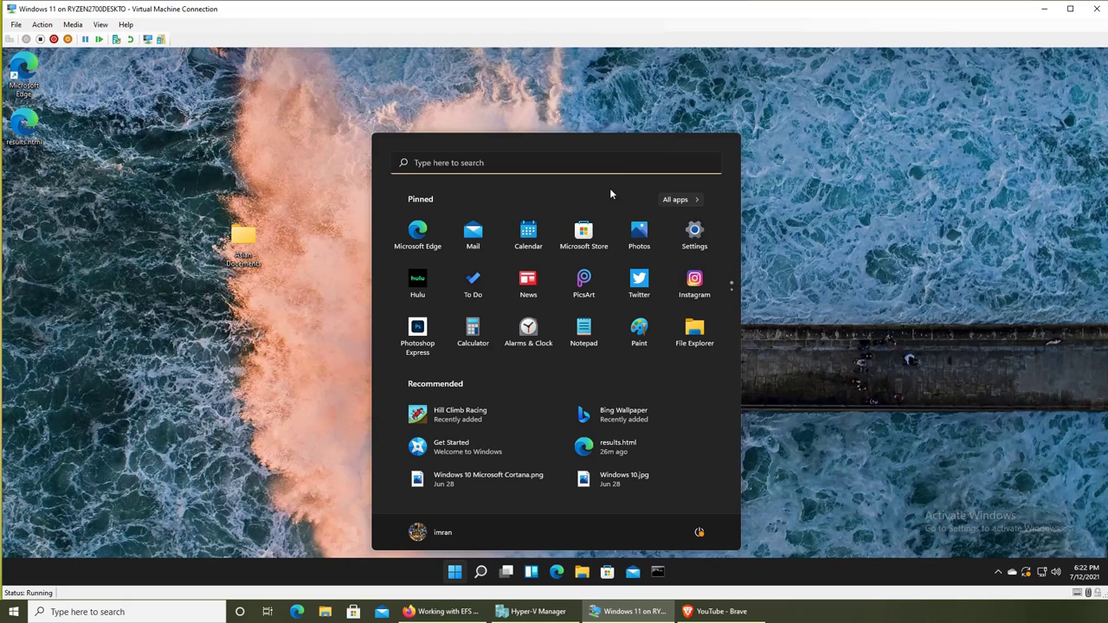
{"action": "left_click", "coordinate": [698, 232]}
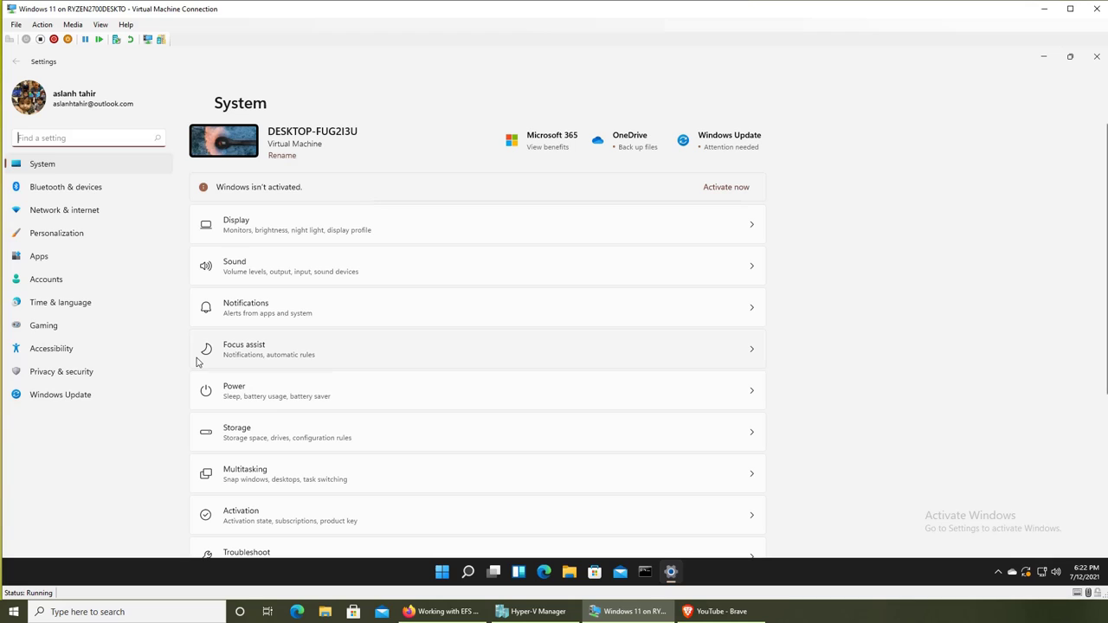
{"action": "left_click", "coordinate": [46, 284]}
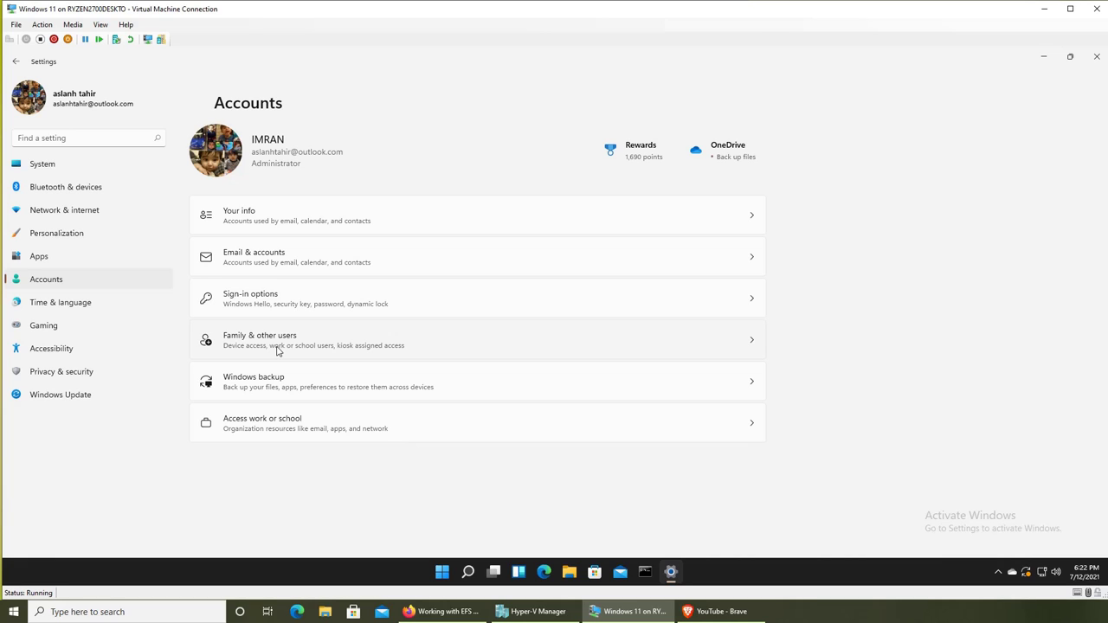
{"action": "left_click", "coordinate": [276, 346]}
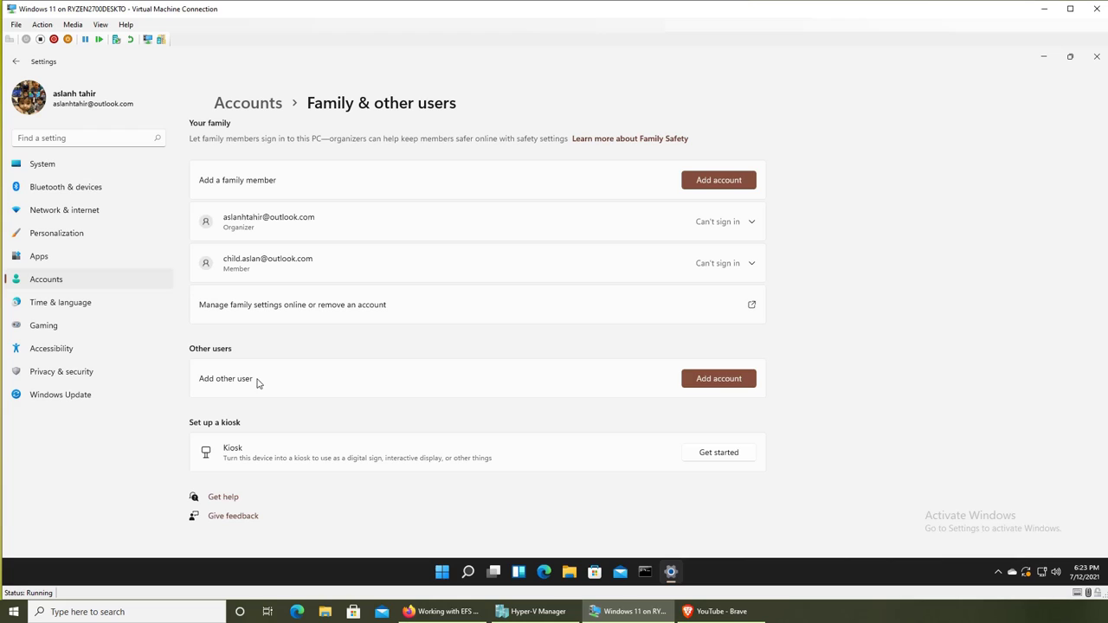
Add another user, skip the sign-in information, and choose a user without a Microsoft account.
{"action": "left_click", "coordinate": [718, 379]}
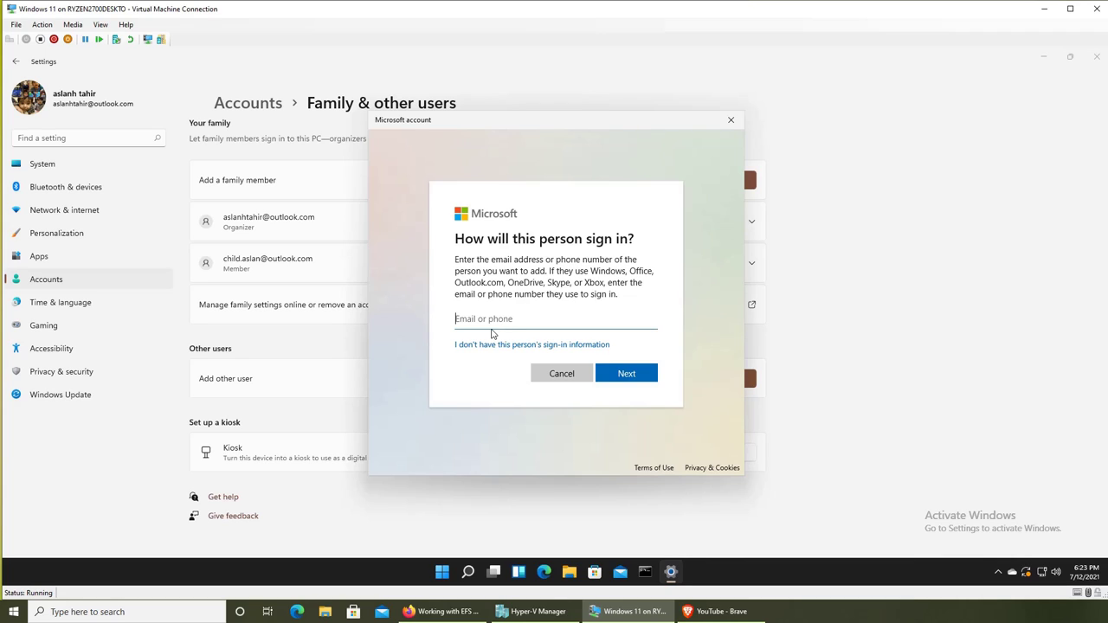
{"action": "left_click", "coordinate": [548, 345]}
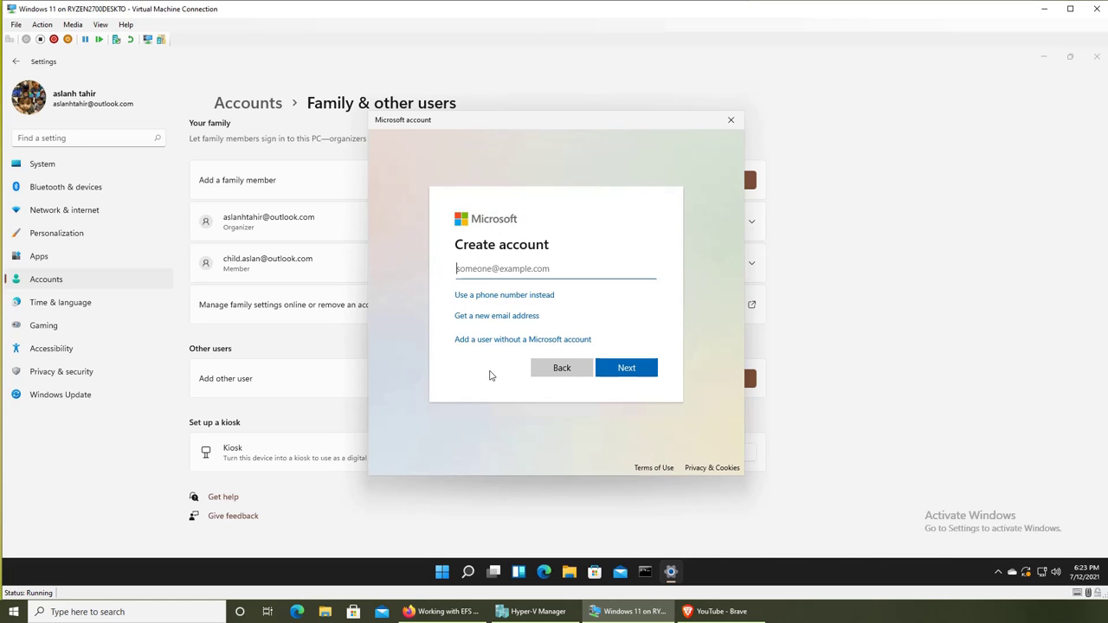
{"action": "left_click", "coordinate": [563, 342]}
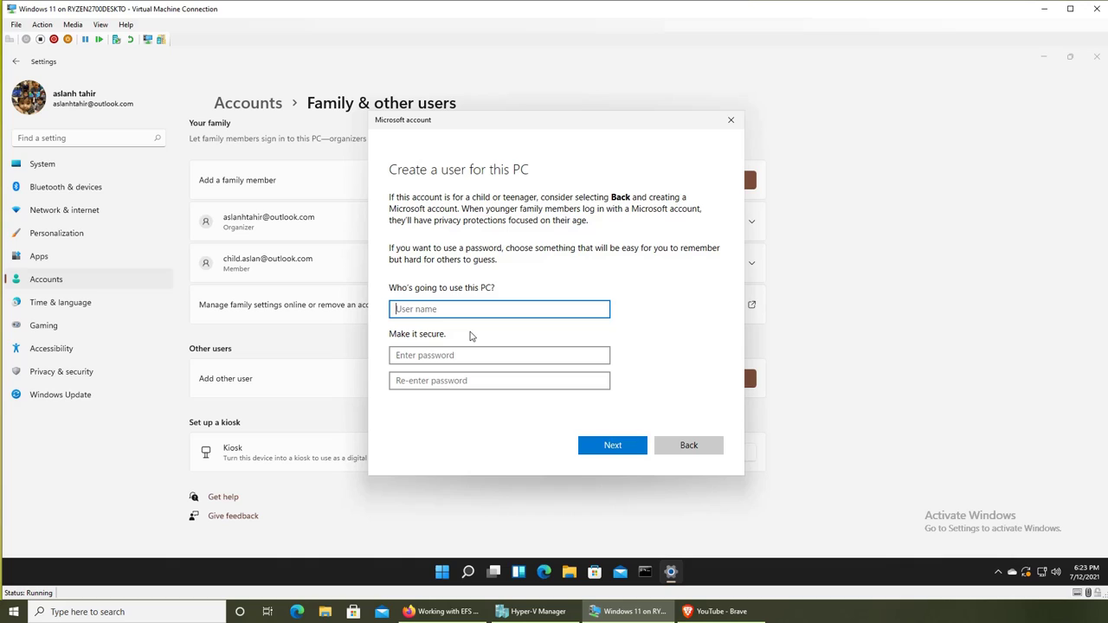
Enter the new local user's name in the User name field, correcting typos.
{"action": "type", "text": "imran"}
{"action": "key", "text": "BackSpace"}
{"action": "key", "text": "BackSpace"}
{"action": "key", "text": "BackSpace"}
{"action": "key", "text": "BackSpace"}
{"action": "type", "text": "User"}
{"action": "key", "text": "BackSpace"}
{"action": "key", "text": "BackSpace"}
{"action": "type", "text": "man"}
Type the account password and re-enter the same password in the confirmation field.
{"action": "key", "text": "Tab"}
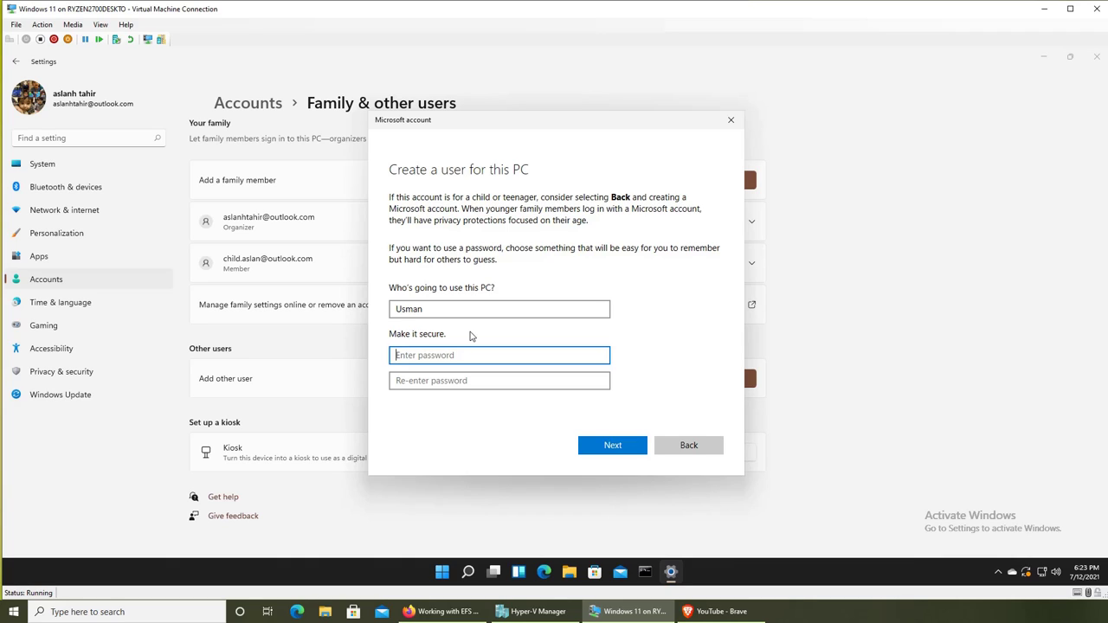
{"action": "type", "text": "12"}
{"action": "key", "text": "BackSpace"}
{"action": "key", "text": "BackSpace"}
{"action": "type", "text": "12345"}
{"action": "key", "text": "BackSpace"}
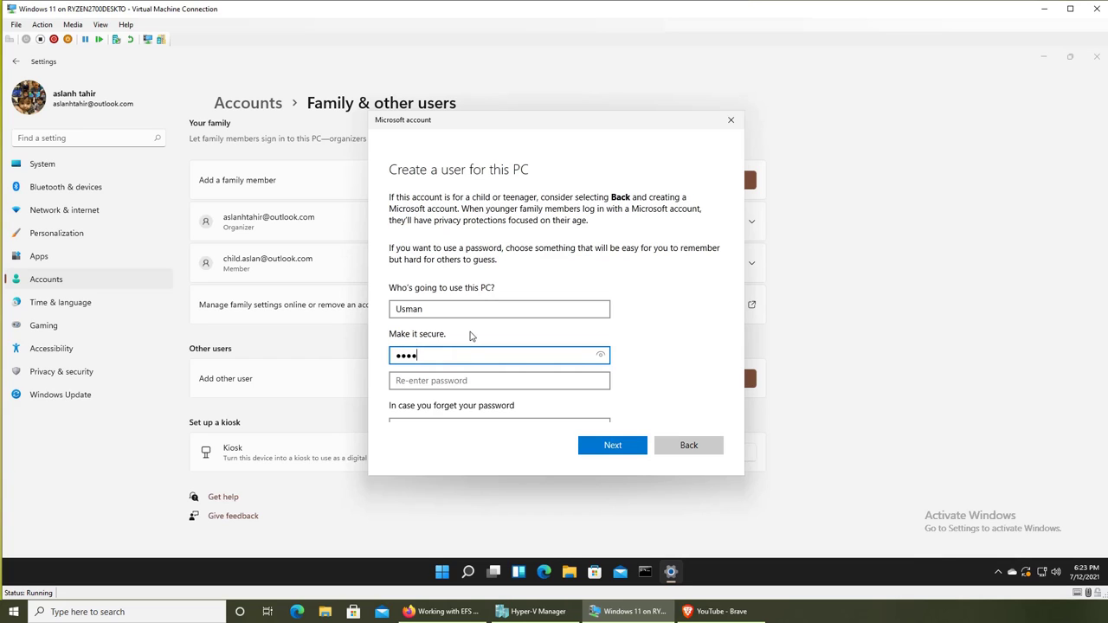
{"action": "key", "text": "BackSpace"}
{"action": "key", "text": "BackSpace"}
{"action": "key", "text": "BackSpace"}
{"action": "key", "text": "BackSpace"}
{"action": "type", "text": "1234567"}
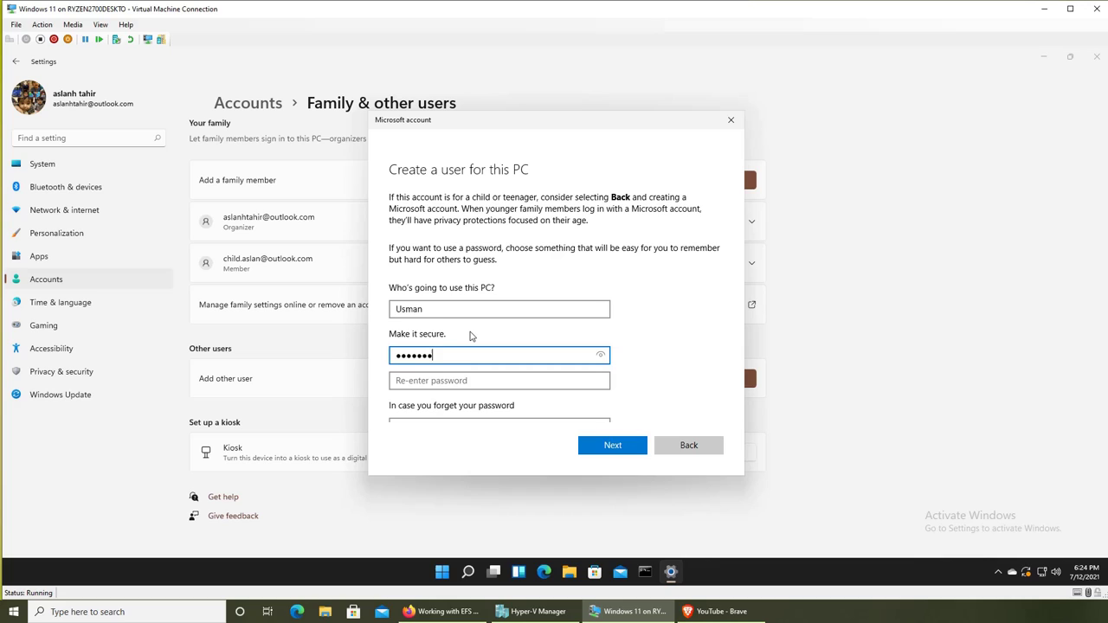
{"action": "type", "text": "8901"}
{"action": "key", "text": "Tab"}
{"action": "type", "text": "123456789012"}
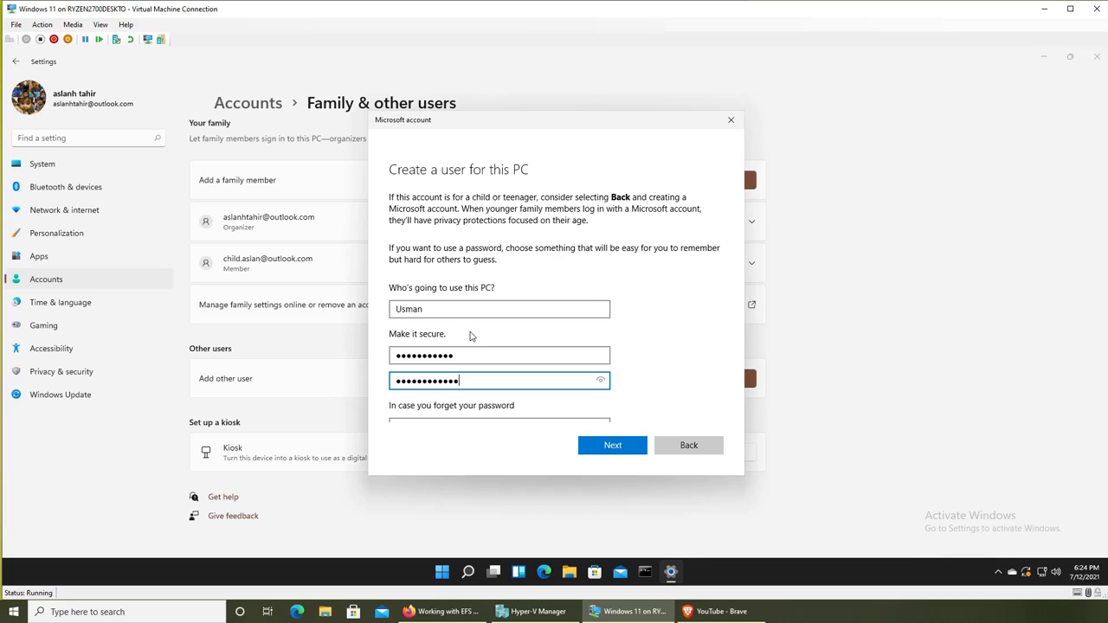
{"action": "key", "text": "BackSpace"}
{"action": "key", "text": "BackSpace"}
{"action": "key", "text": "BackSpace"}
{"action": "key", "text": "BackSpace"}
{"action": "key", "text": "BackSpace"}
{"action": "key", "text": "BackSpace"}
{"action": "key", "text": "BackSpace"}
{"action": "key", "text": "BackSpace"}
{"action": "key", "text": "BackSpace"}
{"action": "key", "text": "BackSpace"}
{"action": "key", "text": "BackSpace"}
{"action": "key", "text": "BackSpace"}
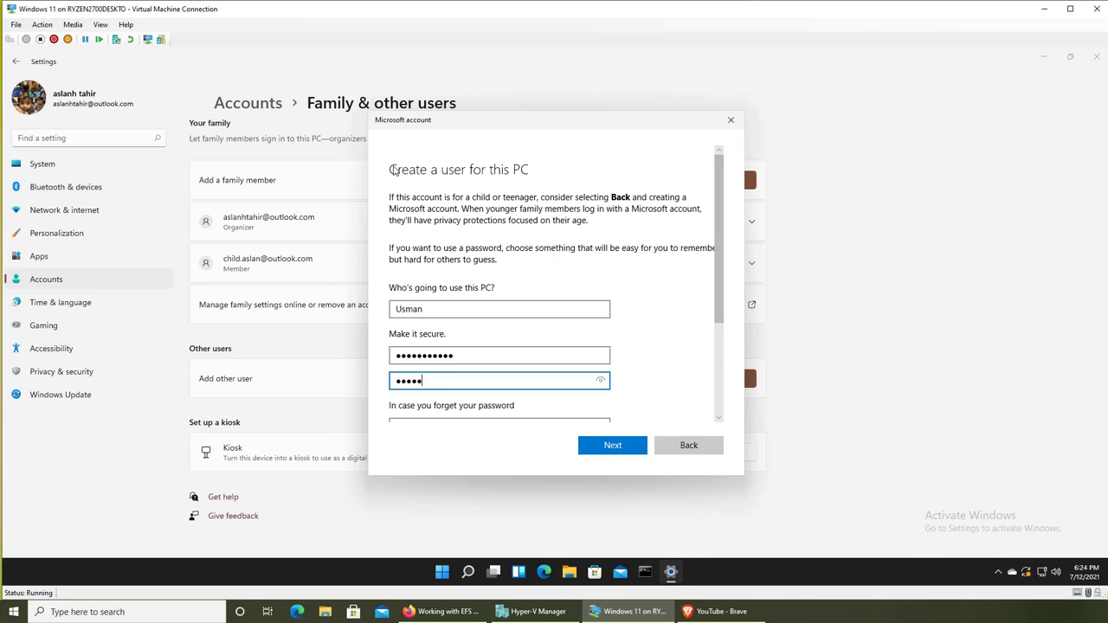
{"action": "type", "text": "1234567890"}
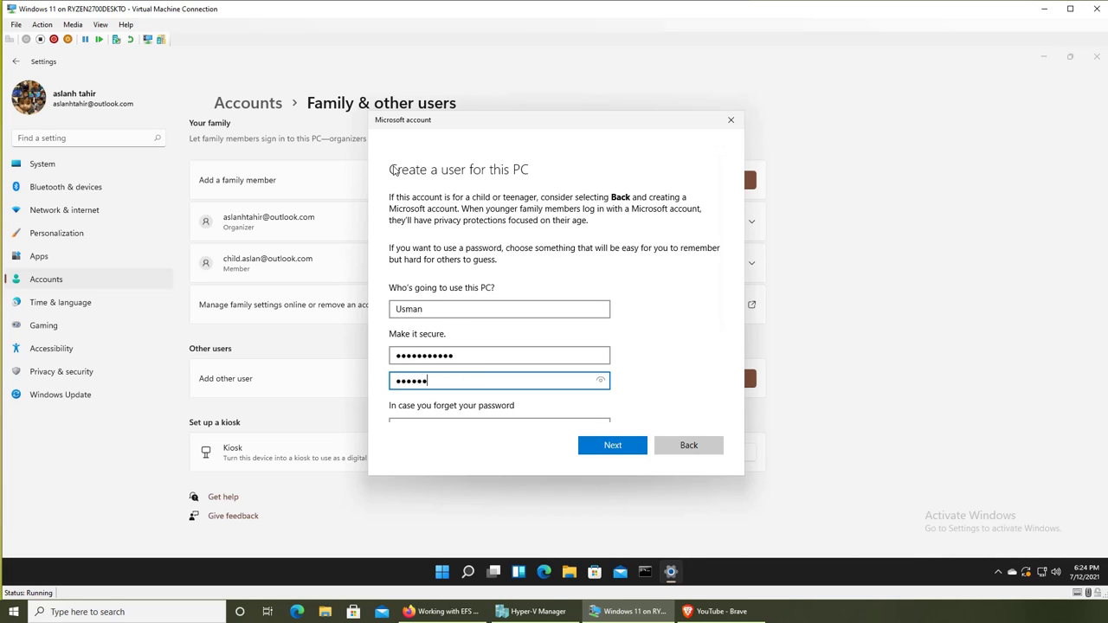
{"action": "type", "text": "12"}
Submit the create-user form to add the local account, then close Settings.
{"action": "scroll", "coordinate": [650, 248], "scroll_direction": "down", "scroll_amount": 3}
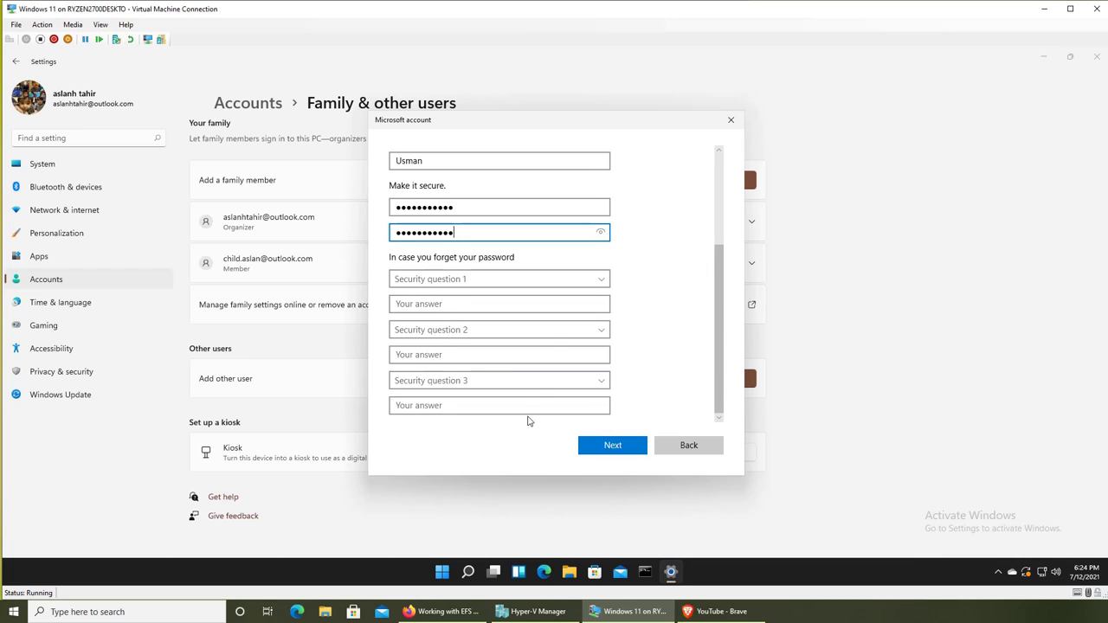
{"action": "left_click", "coordinate": [598, 452]}
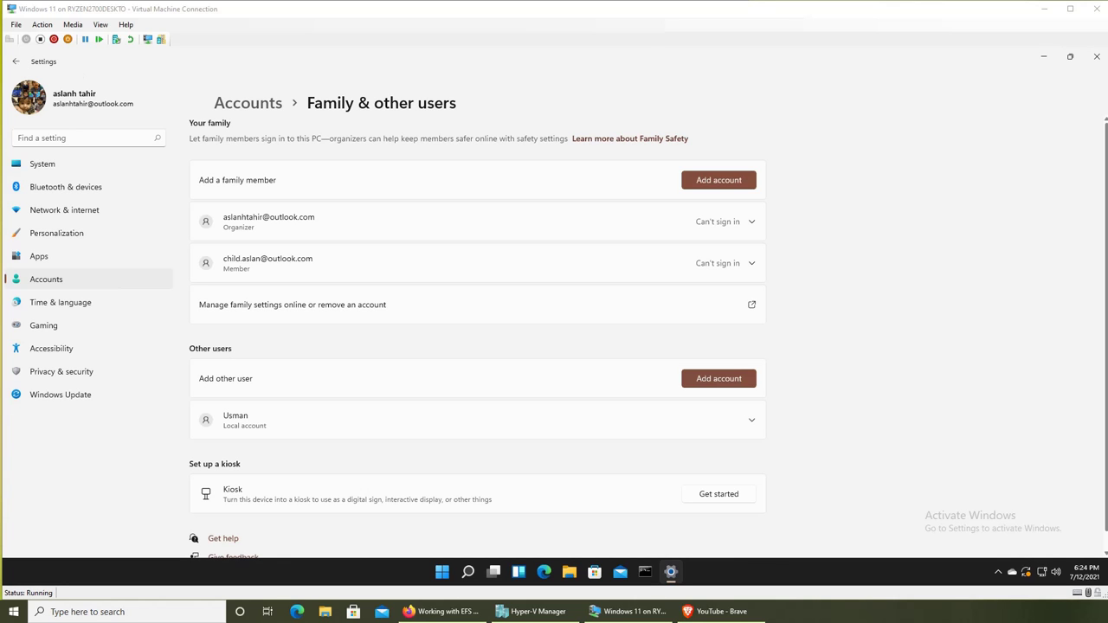
{"action": "left_click", "coordinate": [1096, 57]}
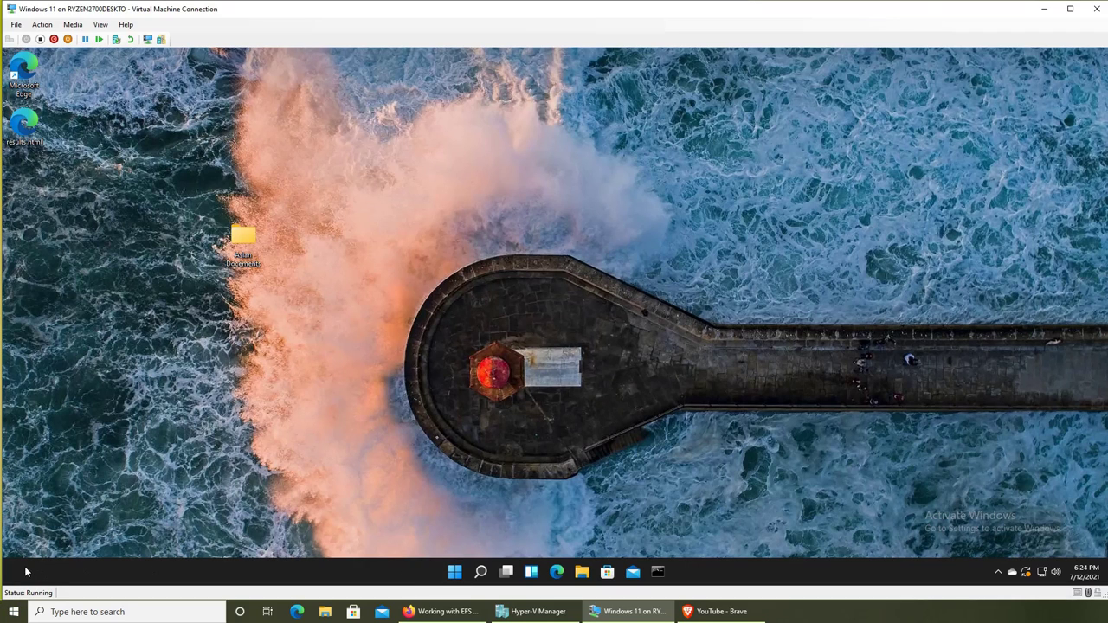
Open the Taskbar personalization settings from the taskbar's shortcut menu.
{"action": "left_click", "coordinate": [458, 571]}
{"action": "right_click", "coordinate": [769, 577]}
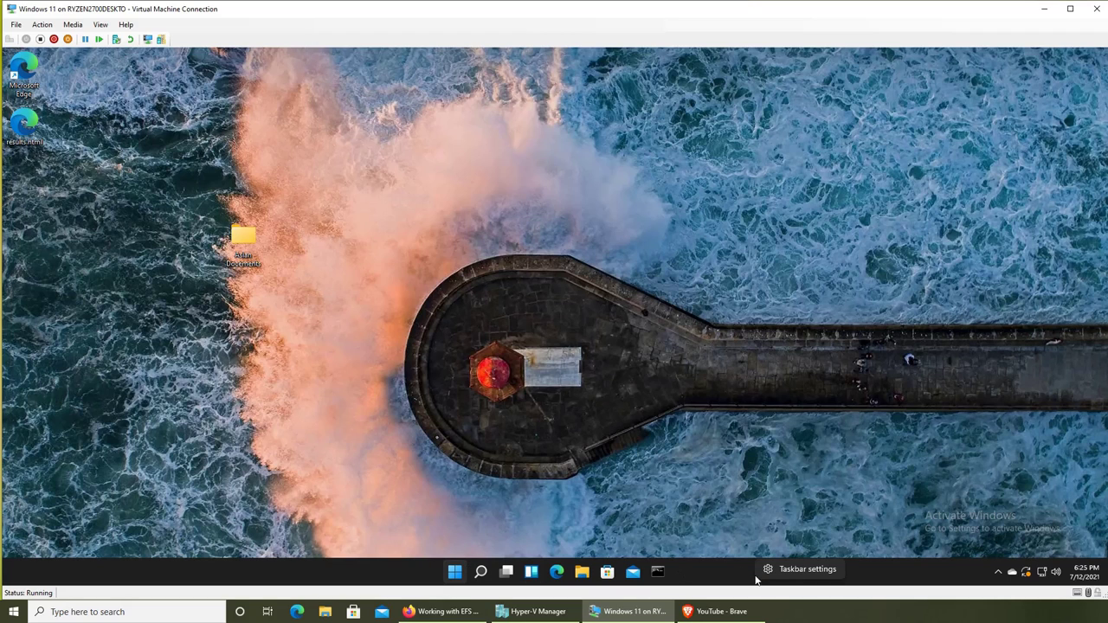
{"action": "left_click", "coordinate": [770, 571]}
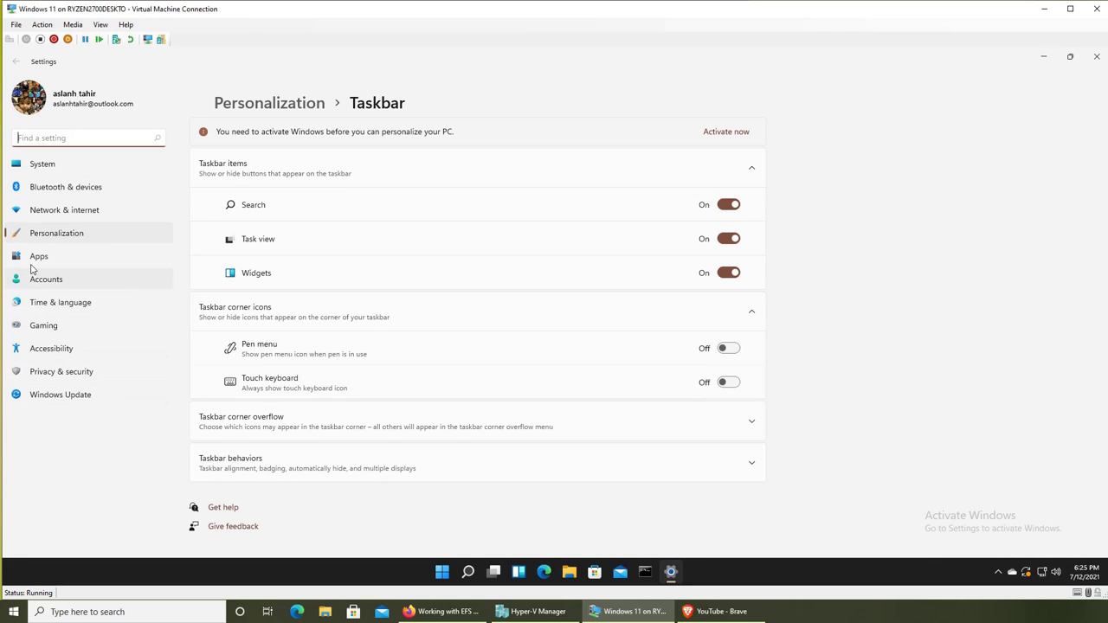
{"action": "left_click", "coordinate": [52, 239]}
{"action": "scroll", "coordinate": [657, 486], "scroll_direction": "down", "scroll_amount": 1}
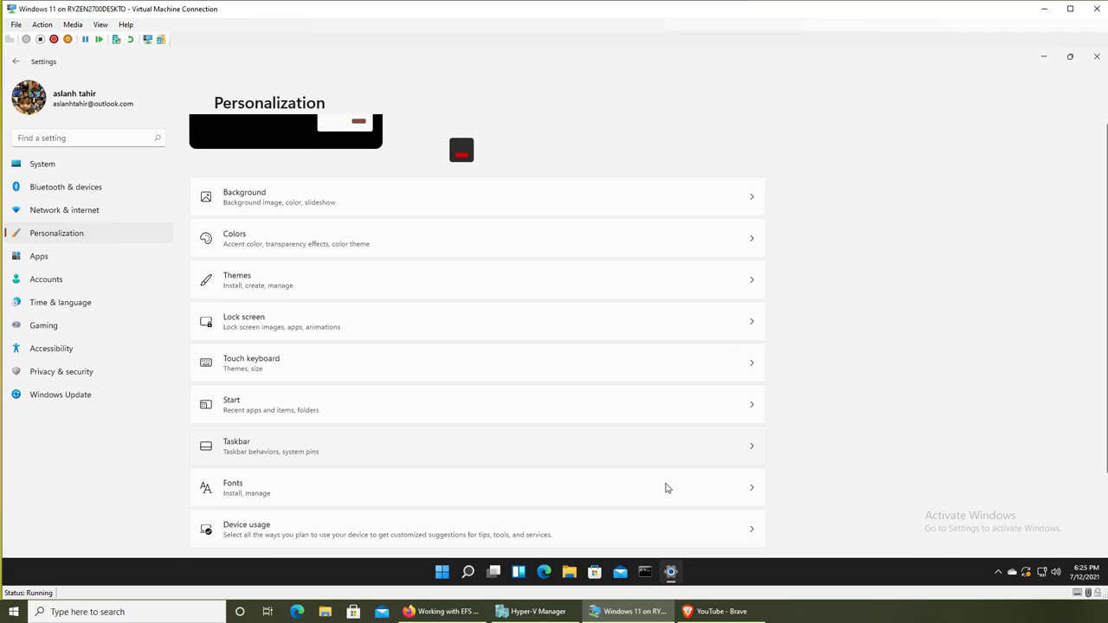
{"action": "left_click", "coordinate": [259, 443]}
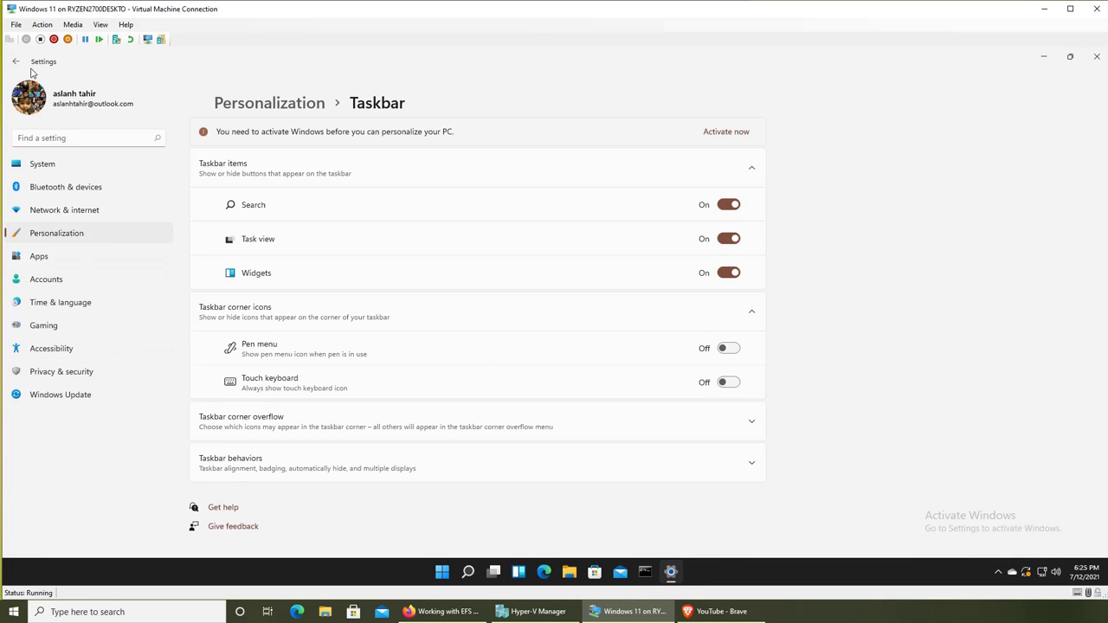
Return to Personalization, view the Start options, then go to Apps settings.
{"action": "left_click", "coordinate": [15, 61]}
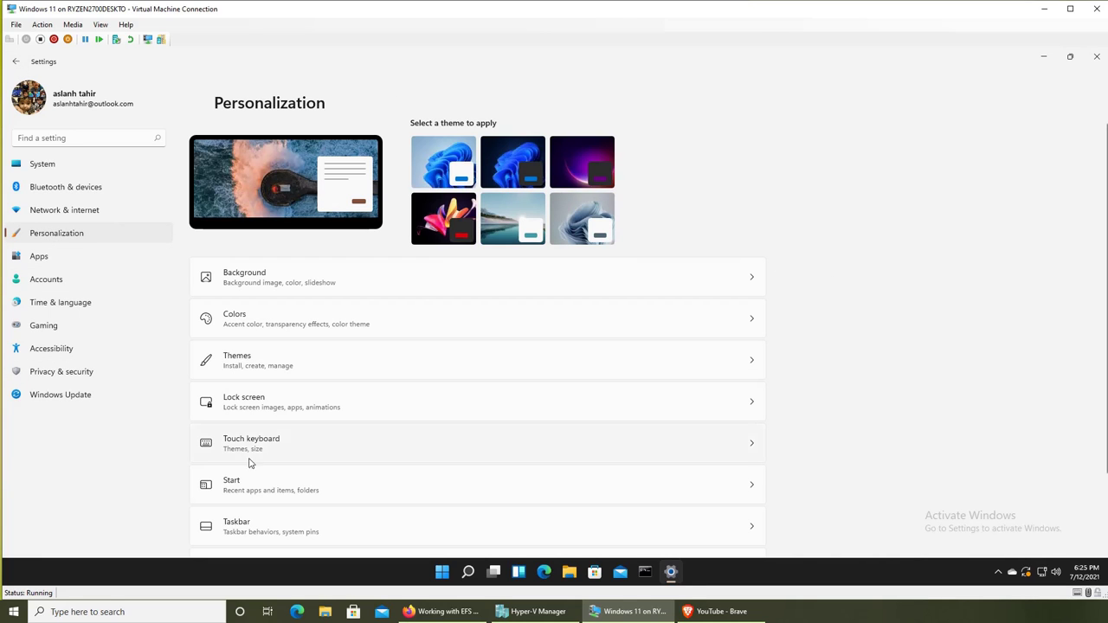
{"action": "left_click", "coordinate": [251, 491]}
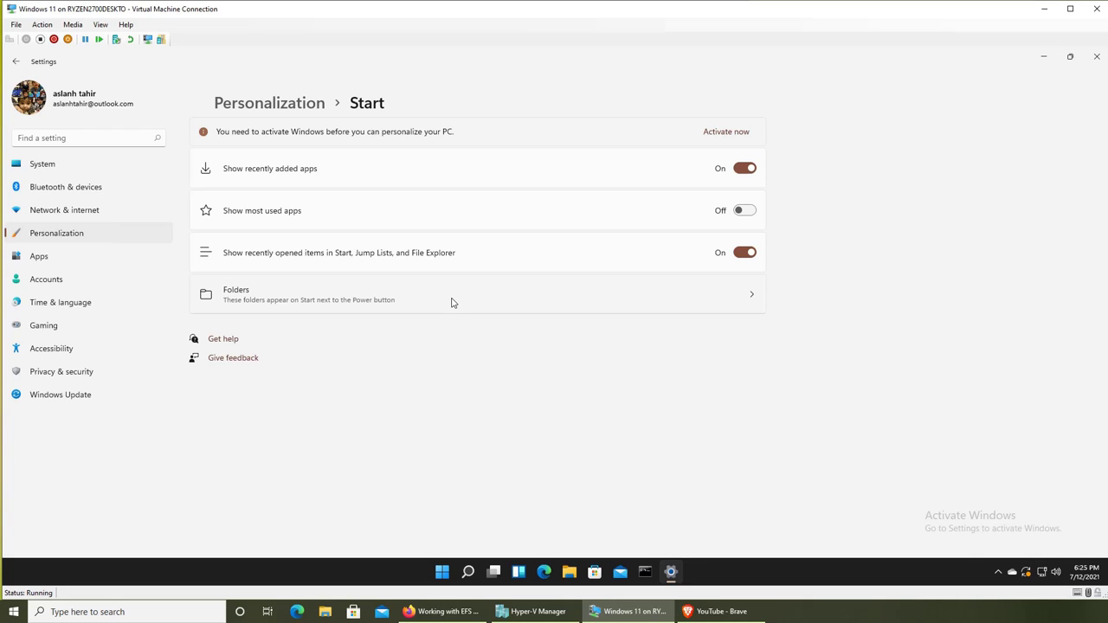
{"action": "left_click", "coordinate": [42, 257]}
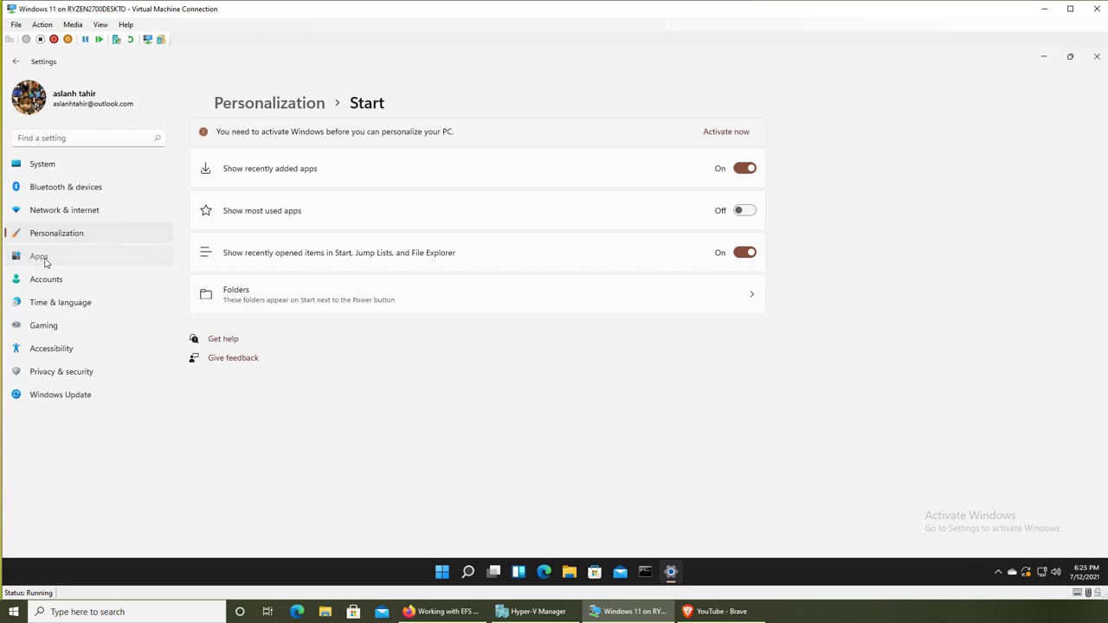
Close Settings and sign out of the current account from the Start menu's account picture.
{"action": "left_click", "coordinate": [62, 234]}
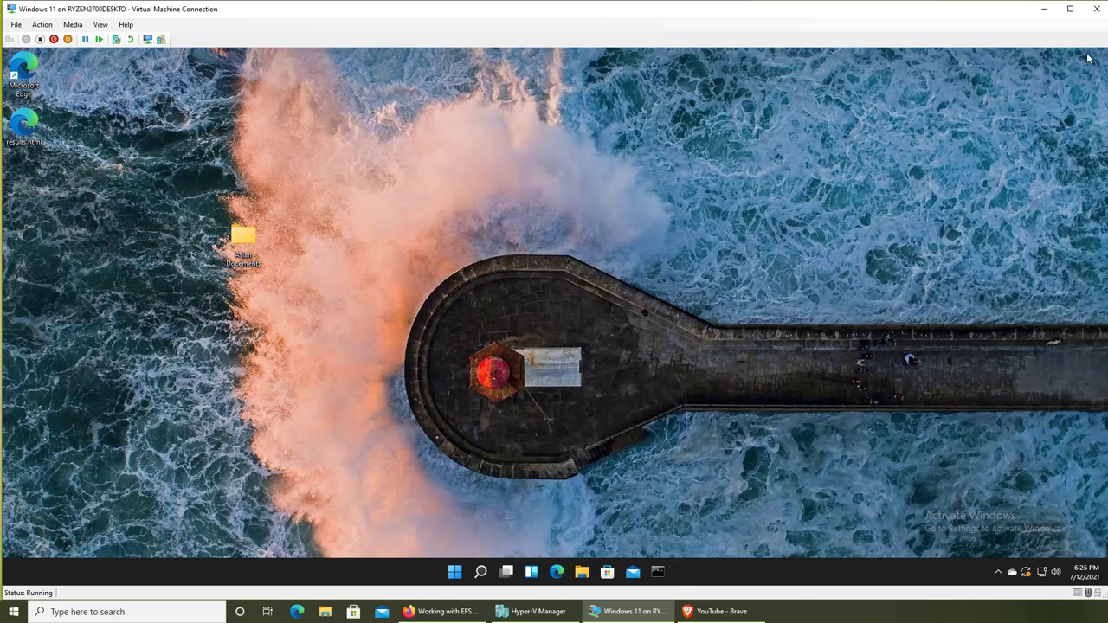
{"action": "left_click", "coordinate": [456, 571]}
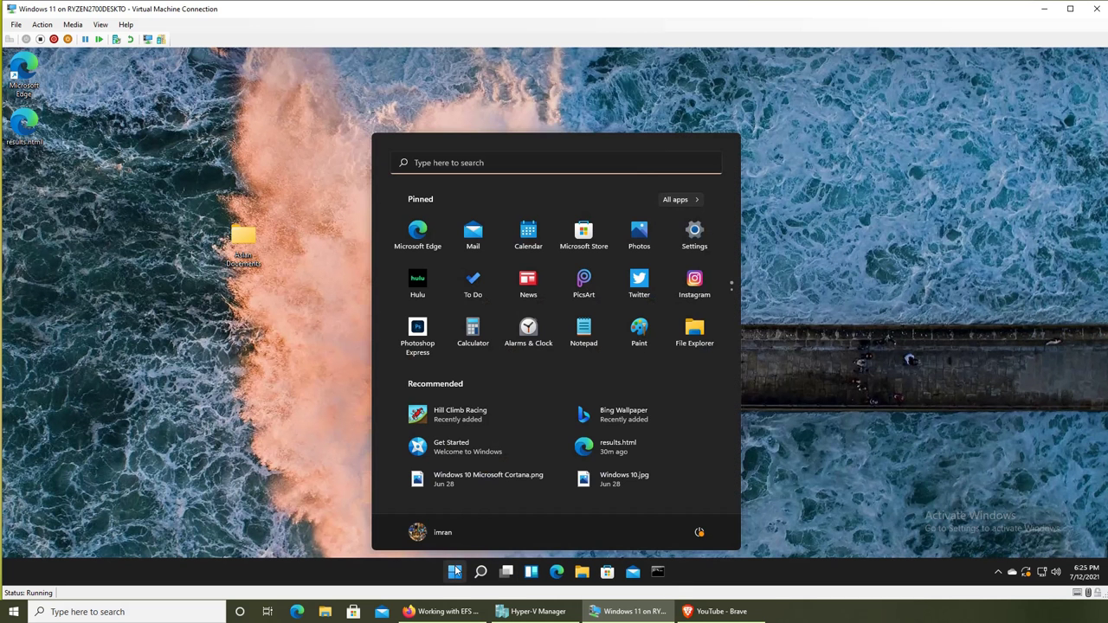
{"action": "left_click", "coordinate": [424, 533]}
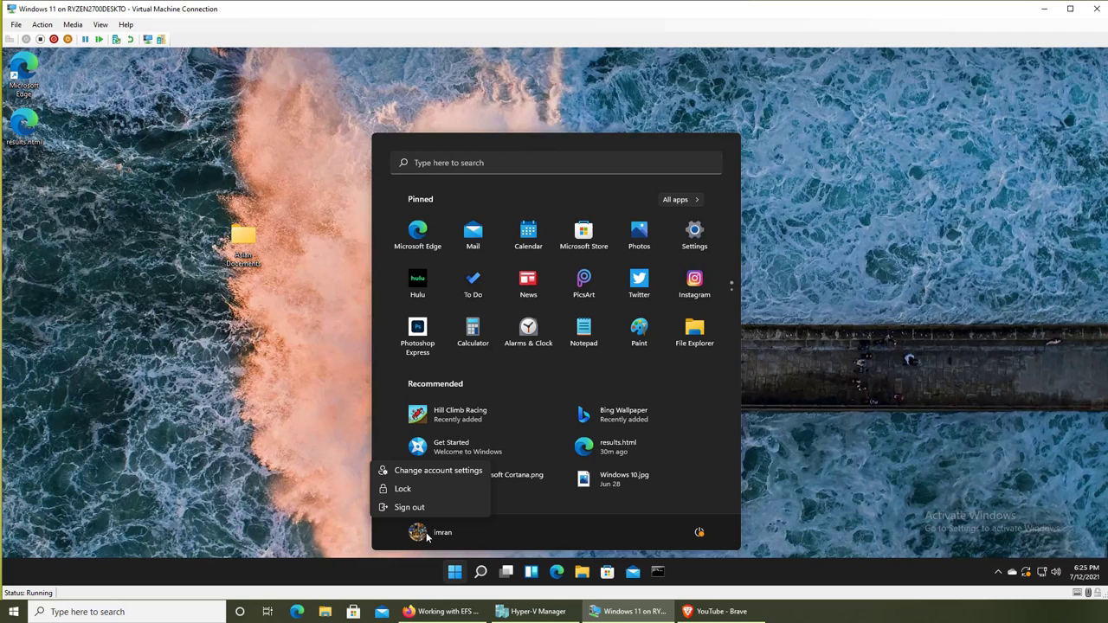
{"action": "left_click", "coordinate": [414, 507]}
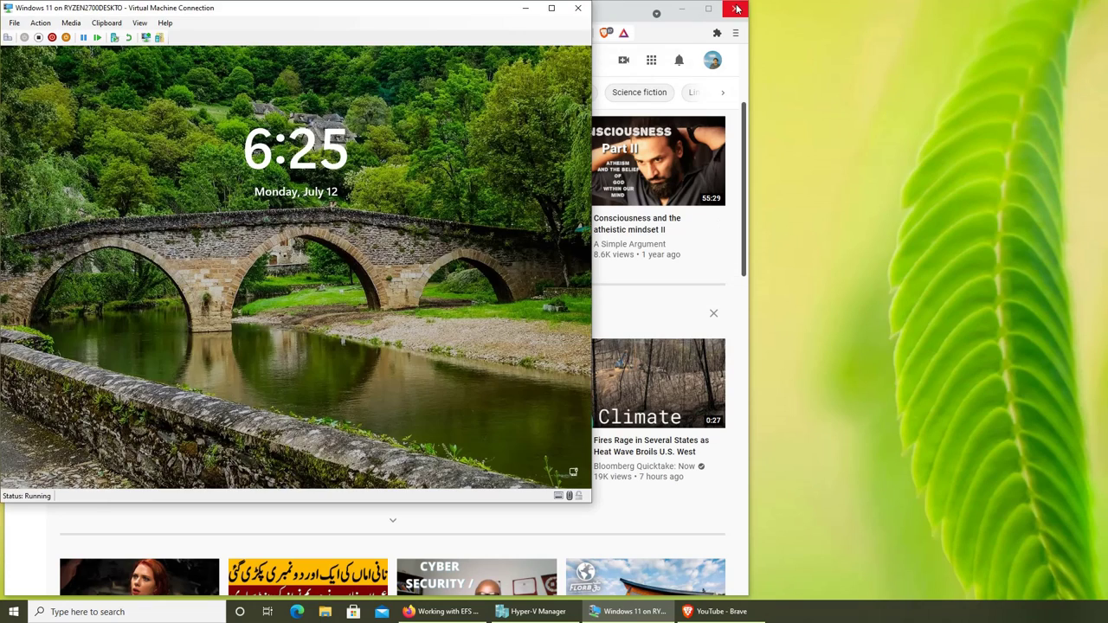
Close the host's YouTube browser, pass the lock screen, and dismiss the empty-password error.
{"action": "left_click", "coordinate": [737, 8]}
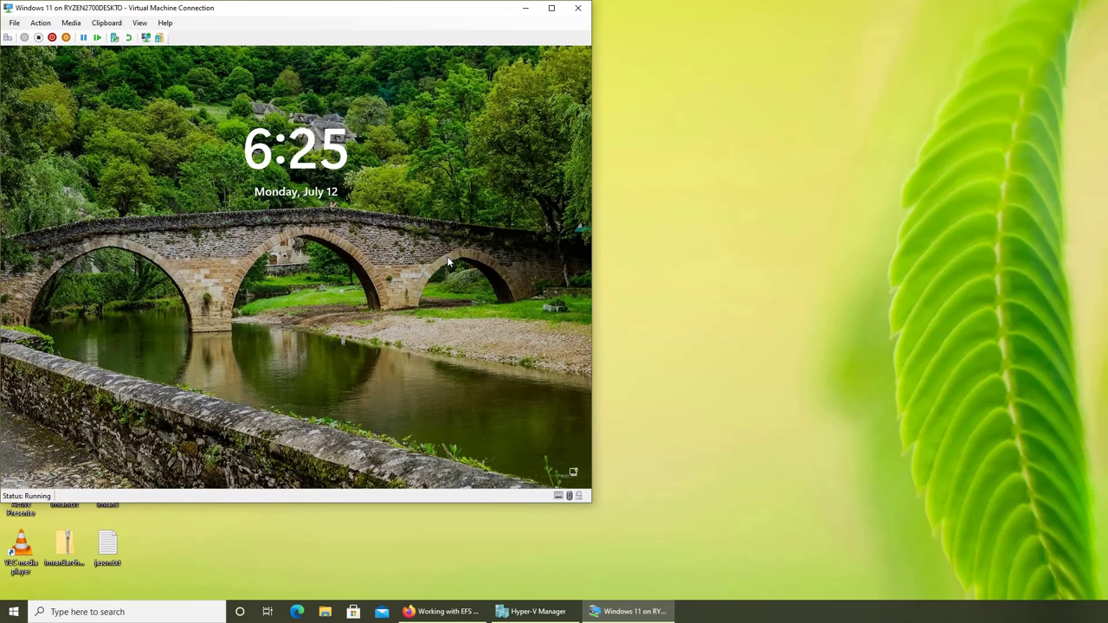
{"action": "left_click", "coordinate": [312, 306]}
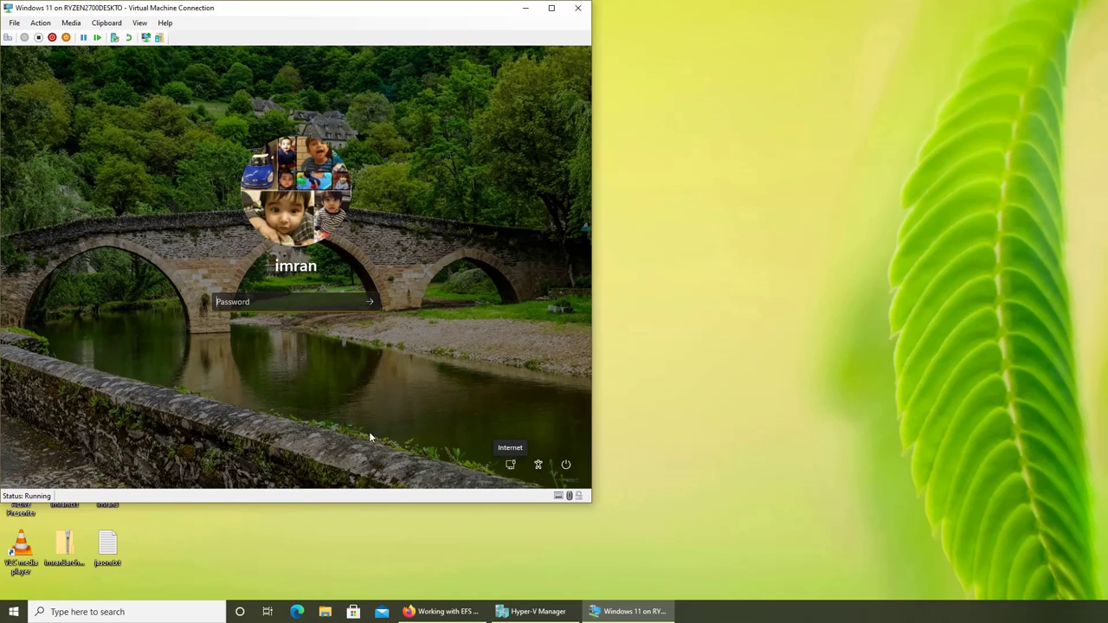
{"action": "left_click", "coordinate": [370, 301]}
{"action": "left_click", "coordinate": [296, 330]}
Check the network and accessibility flyouts on the sign-in screen, then clear the password box.
{"action": "left_click", "coordinate": [510, 466]}
{"action": "left_click", "coordinate": [509, 466]}
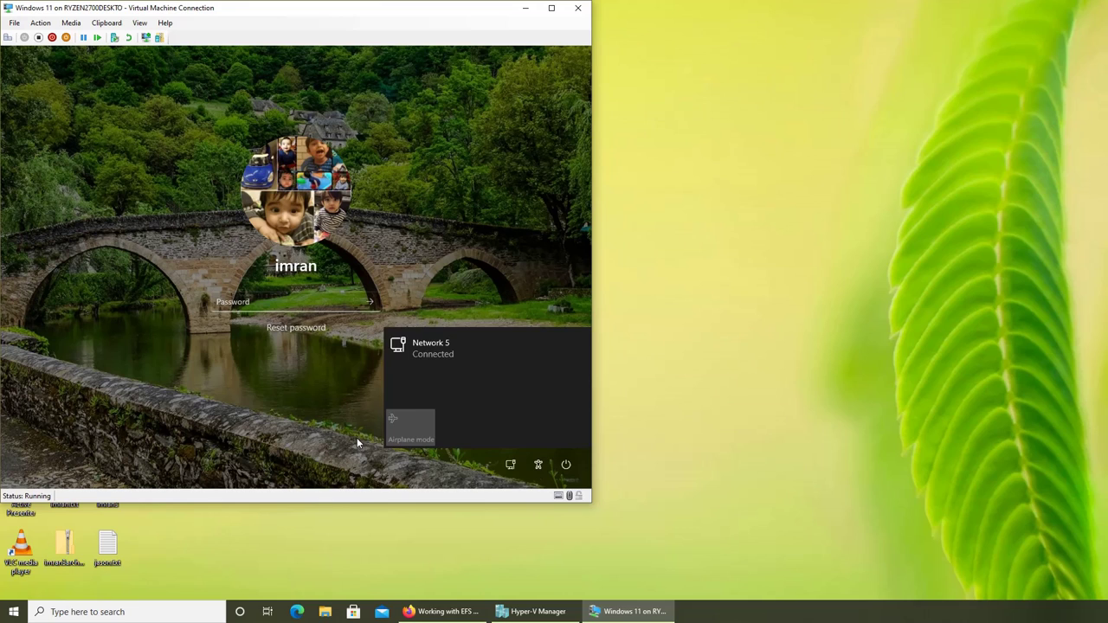
{"action": "left_click", "coordinate": [538, 465]}
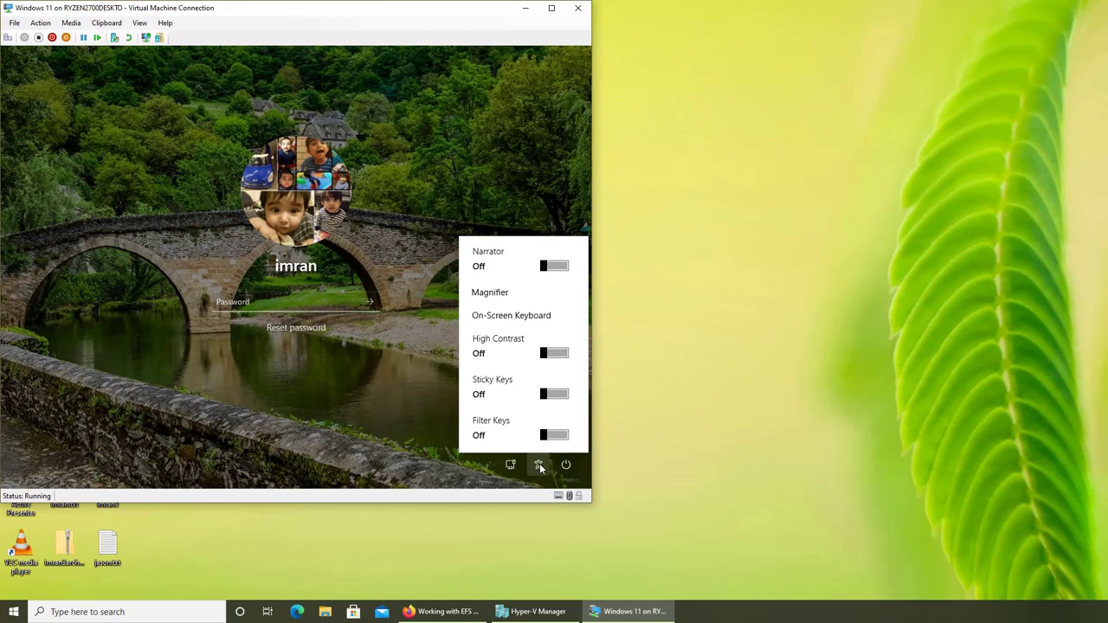
{"action": "left_click", "coordinate": [316, 408]}
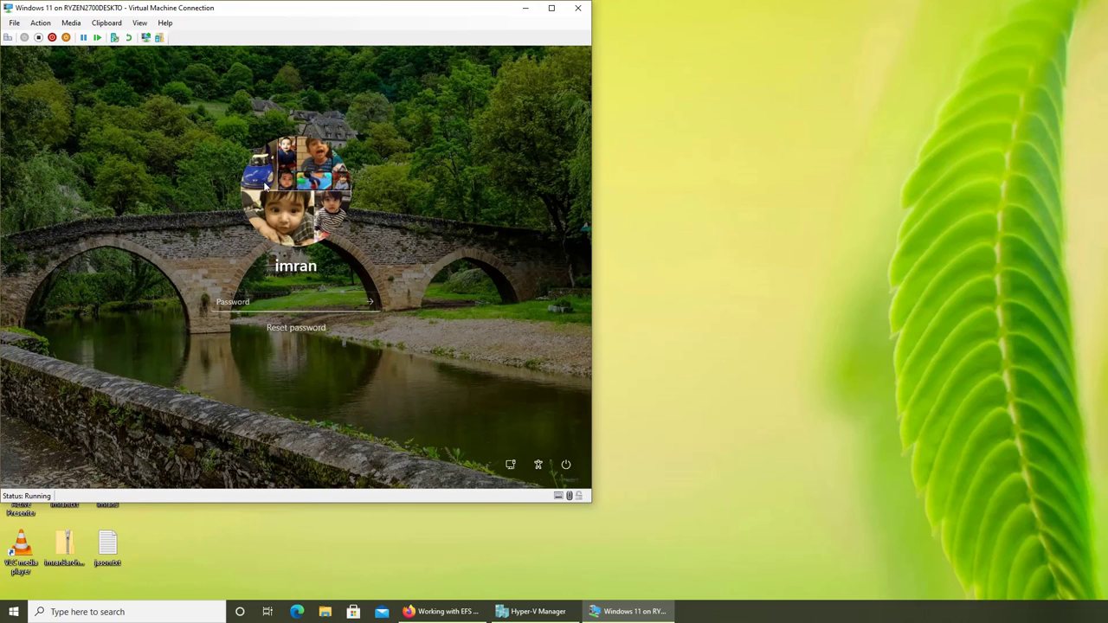
{"action": "left_click", "coordinate": [307, 308]}
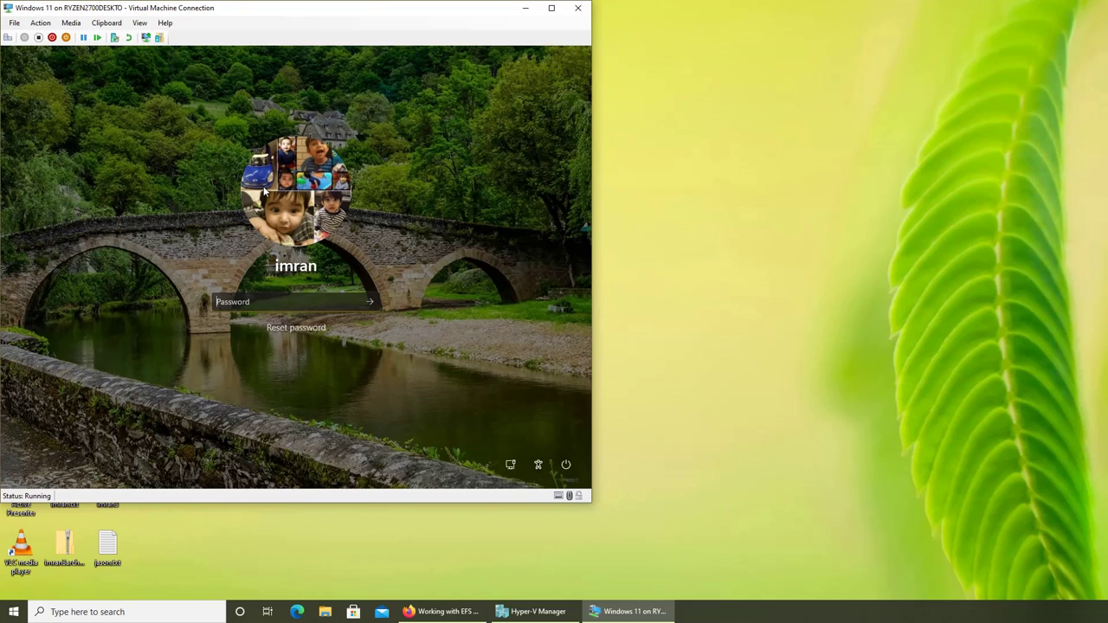
{"action": "type", "text": "12"}
{"action": "key", "text": "BackSpace"}
{"action": "key", "text": "BackSpace"}
Restart the Windows 11 guest from the sign-in screen's power menu.
{"action": "left_click", "coordinate": [565, 465]}
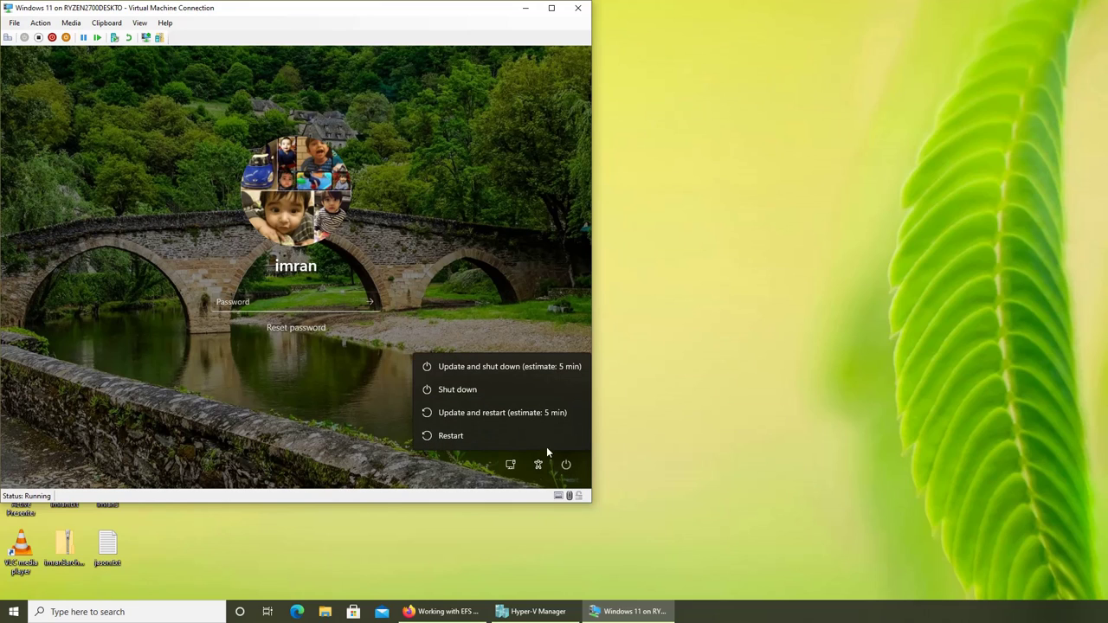
{"action": "left_click", "coordinate": [475, 439]}
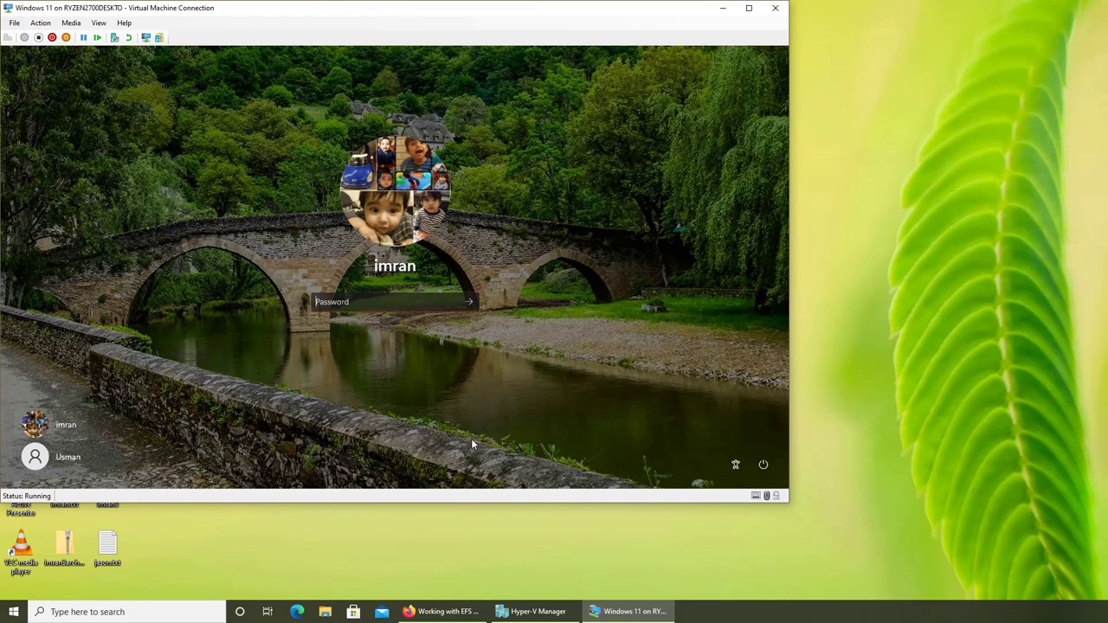
Select the new account and submit its password twice, dismissing the Remote Desktop rights error each time.
{"action": "left_click", "coordinate": [54, 461]}
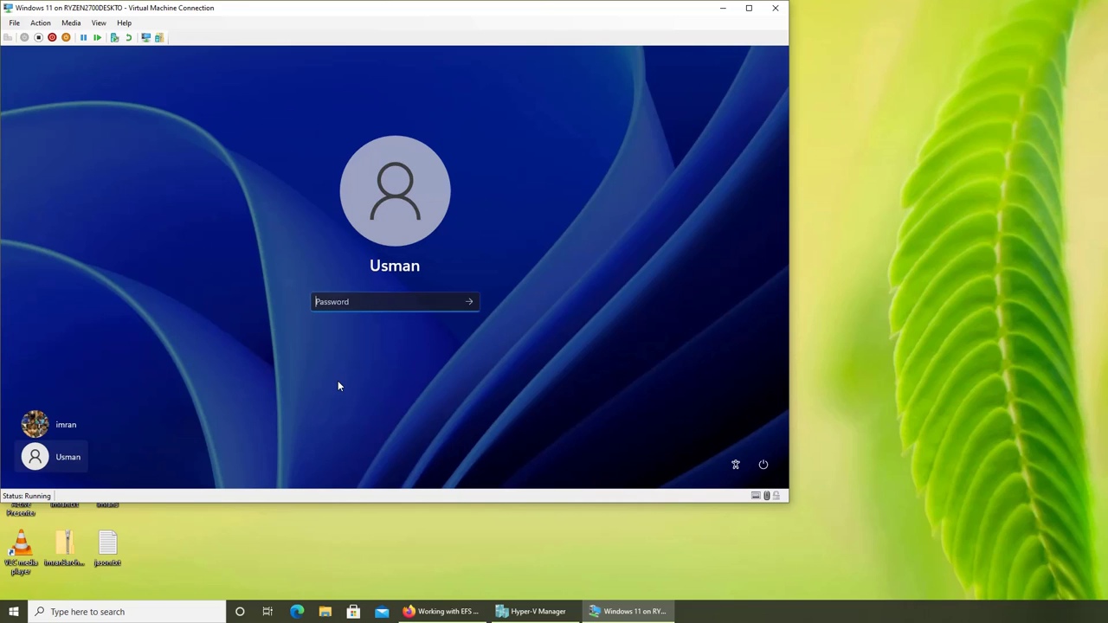
{"action": "type", "text": "***********"}
{"action": "key", "text": "Return"}
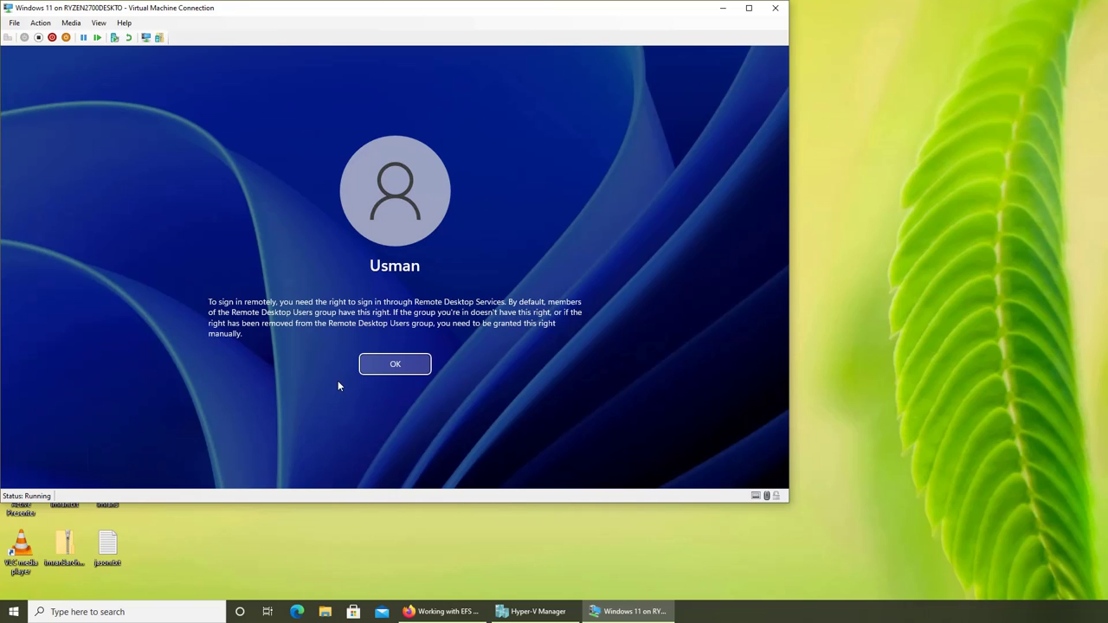
{"action": "left_click", "coordinate": [422, 363]}
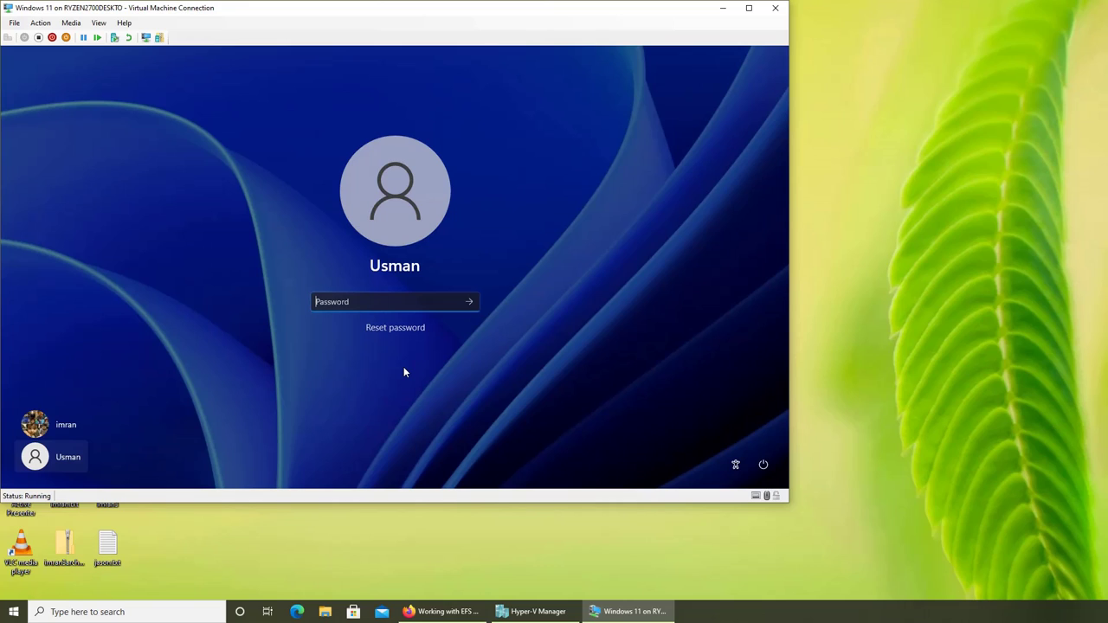
{"action": "type", "text": "••••••••••••"}
{"action": "key", "text": "Return"}
{"action": "left_click", "coordinate": [399, 367]}
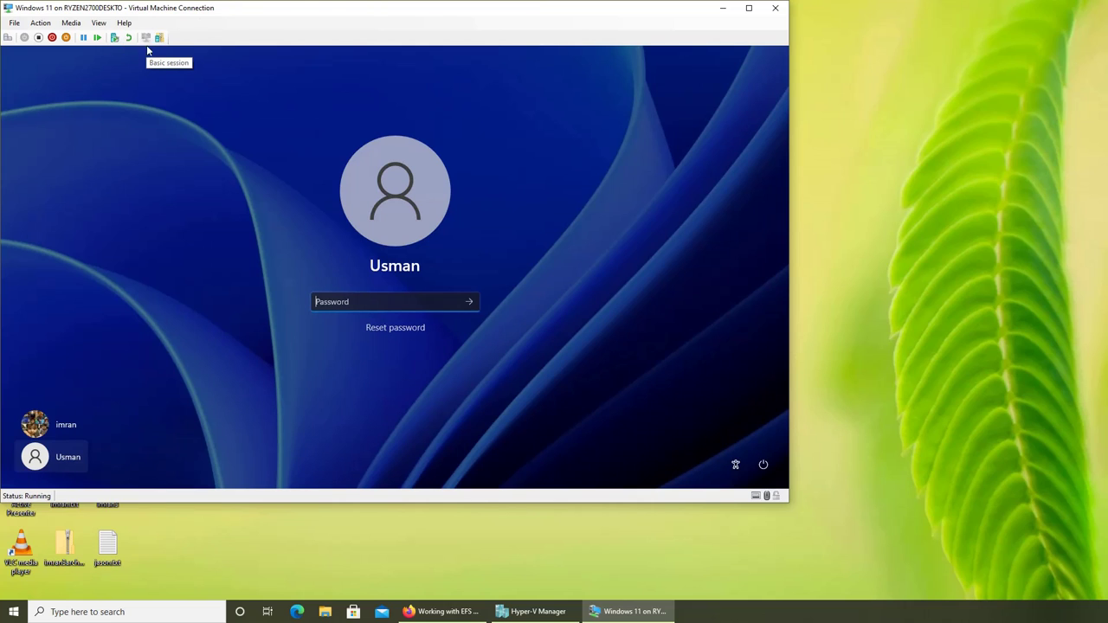
Switch to a basic session, select the new account, and sign in with its password.
{"action": "left_click", "coordinate": [147, 39]}
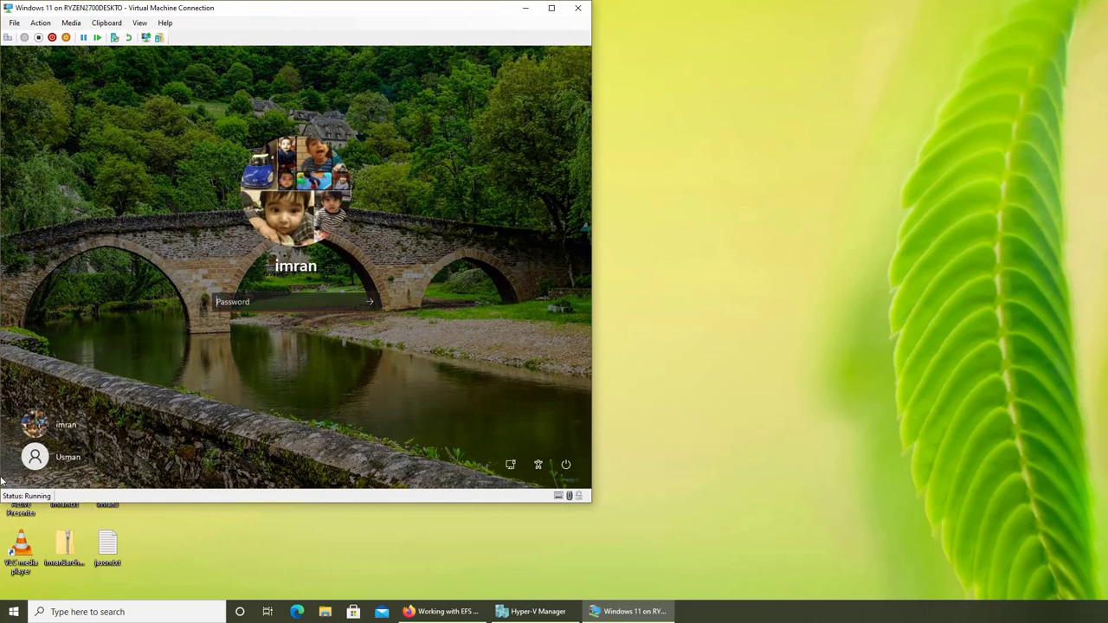
{"action": "left_click", "coordinate": [54, 457]}
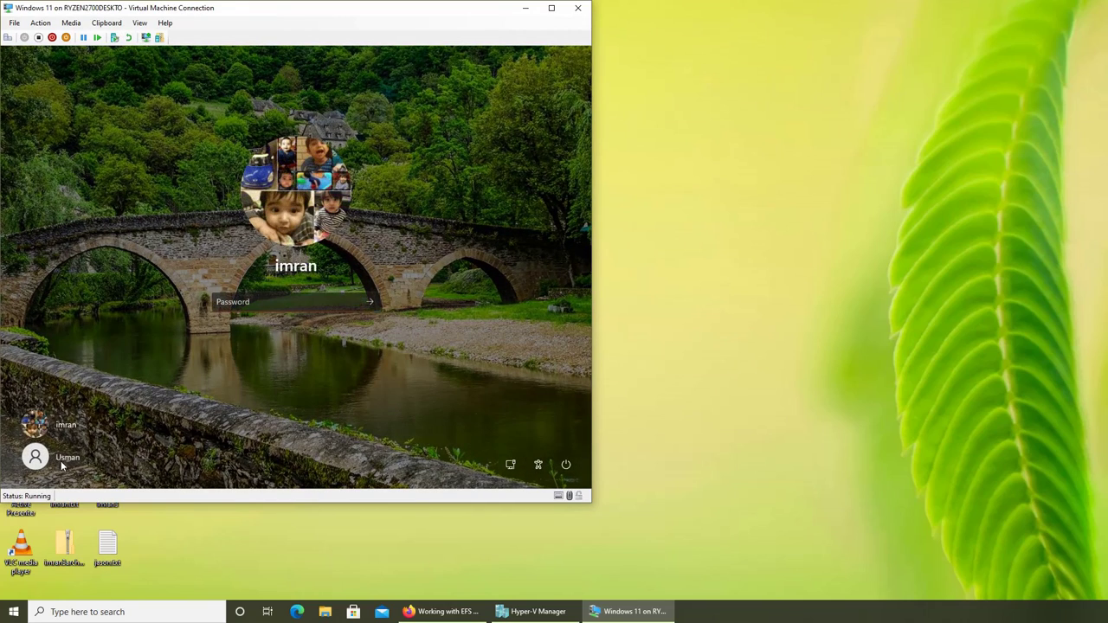
{"action": "type", "text": "••••••••••"}
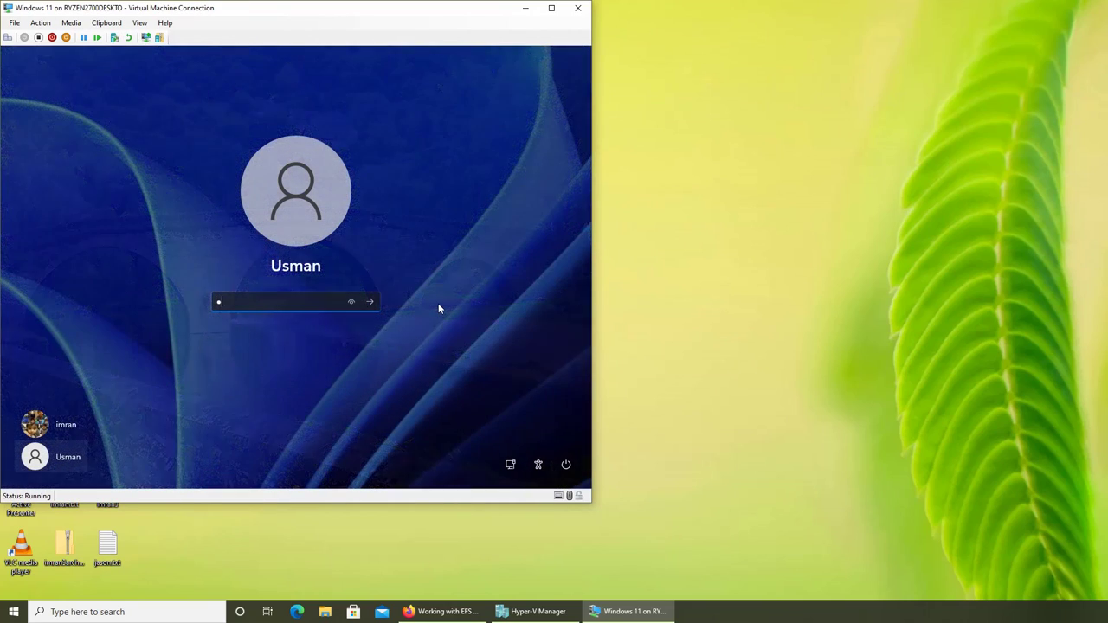
{"action": "type", "text": "••"}
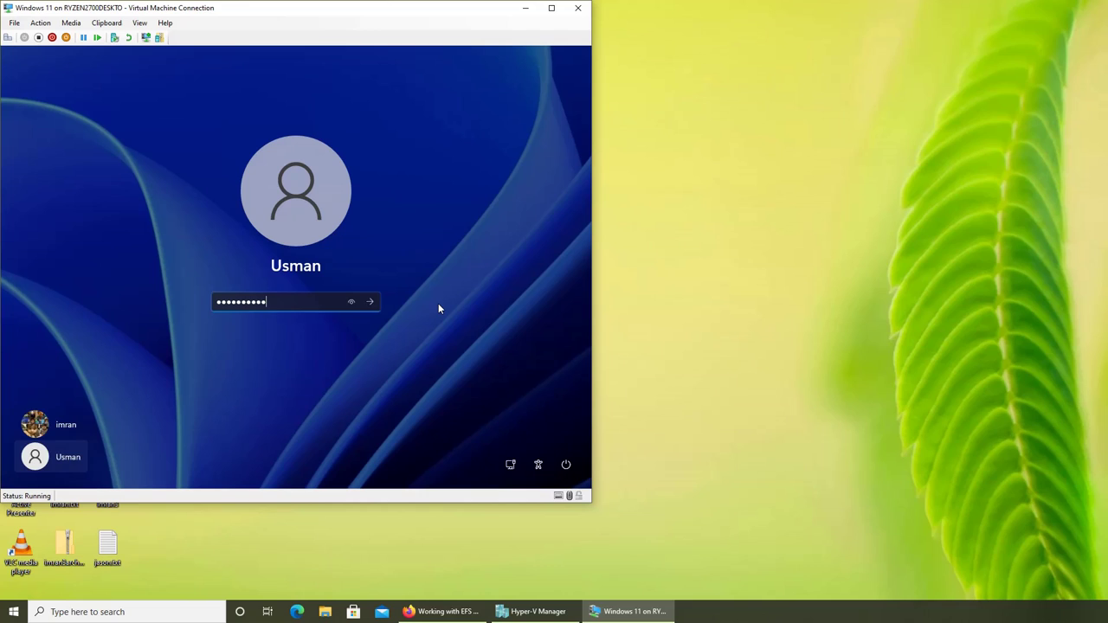
{"action": "key", "text": "Return"}
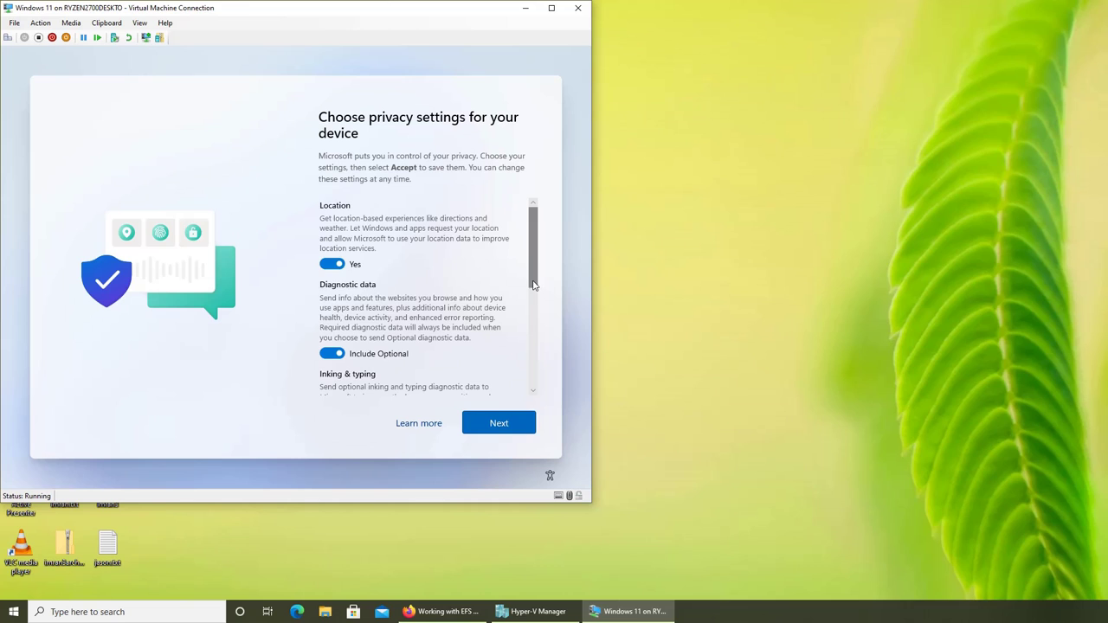
Accept the new account's privacy settings, then switch the connection back to enhanced session.
{"action": "left_click_drag", "start_coordinate": [534, 286], "coordinate": [533, 394]}
{"action": "left_click", "coordinate": [519, 425]}
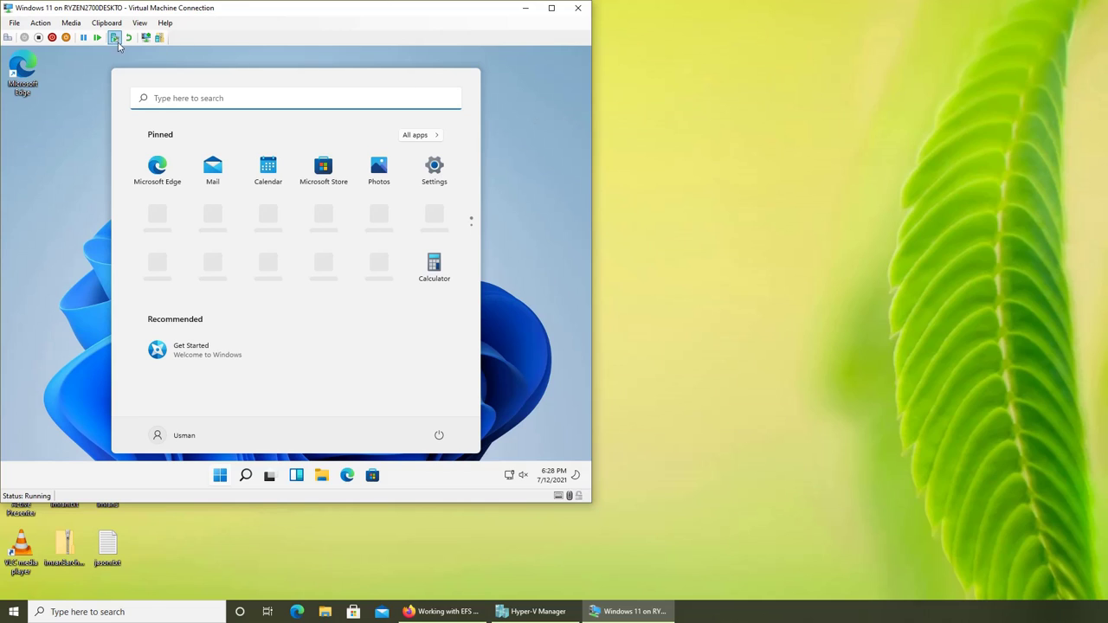
{"action": "left_click", "coordinate": [147, 38]}
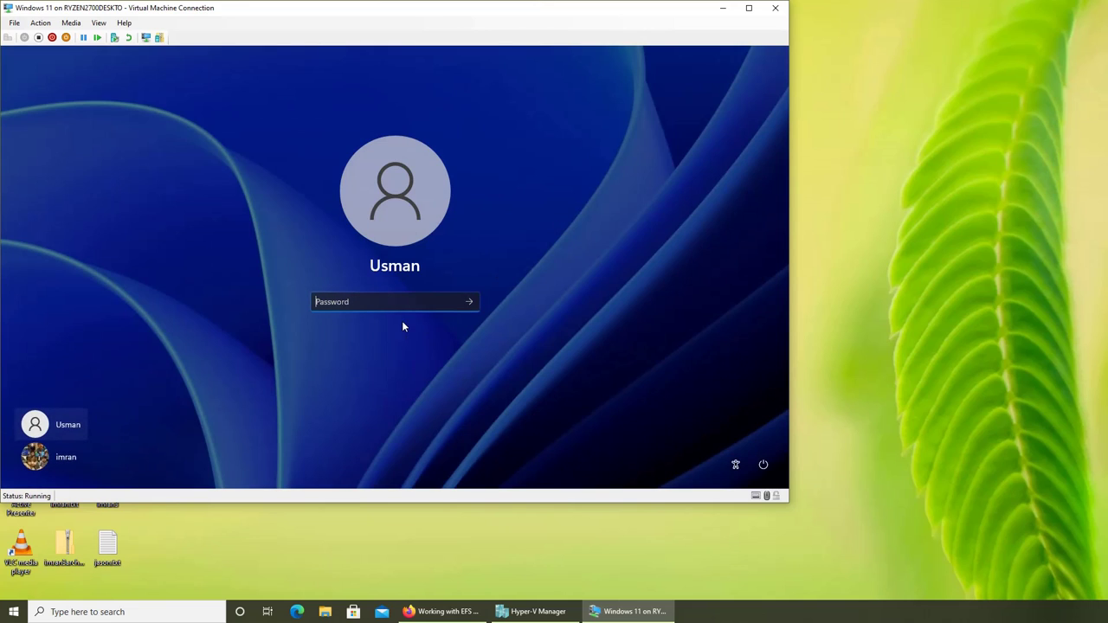
Sign in with the new account's password and dismiss the Remote Desktop sign-in rights refusal.
{"action": "type", "text": "********"}
{"action": "key", "text": "BackSpace"}
{"action": "key", "text": "BackSpace"}
{"action": "key", "text": "BackSpace"}
{"action": "key", "text": "BackSpace"}
{"action": "key", "text": "BackSpace"}
{"action": "key", "text": "BackSpace"}
{"action": "key", "text": "BackSpace"}
{"action": "key", "text": "BackSpace"}
{"action": "type", "text": "**********"}
{"action": "key", "text": "Return"}
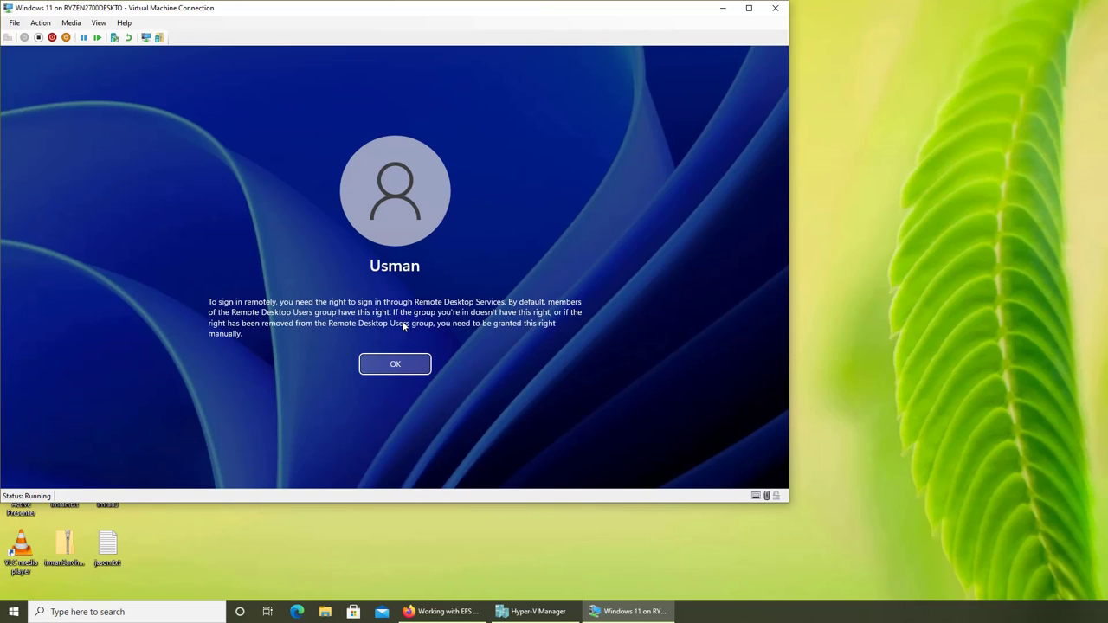
{"action": "left_click", "coordinate": [417, 369]}
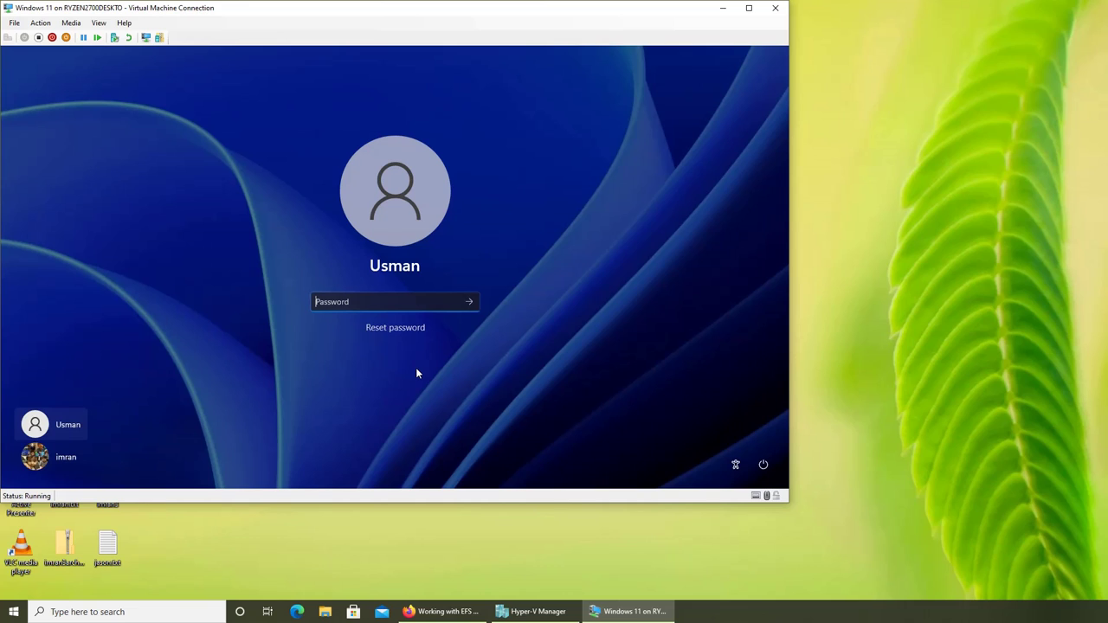
Sign in as the original user with its password, confirming despite another user being signed in.
{"action": "left_click", "coordinate": [47, 457]}
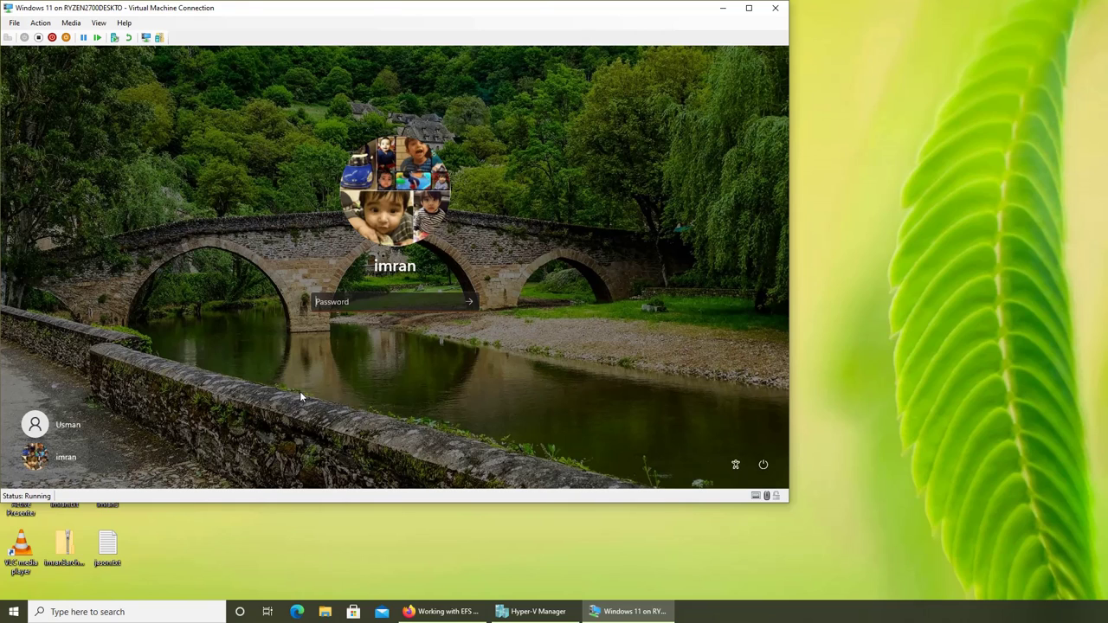
{"action": "type", "text": "a"}
{"action": "key", "text": "BackSpace"}
{"action": "type", "text": "aaaaaaaaaa"}
{"action": "key", "text": "Return"}
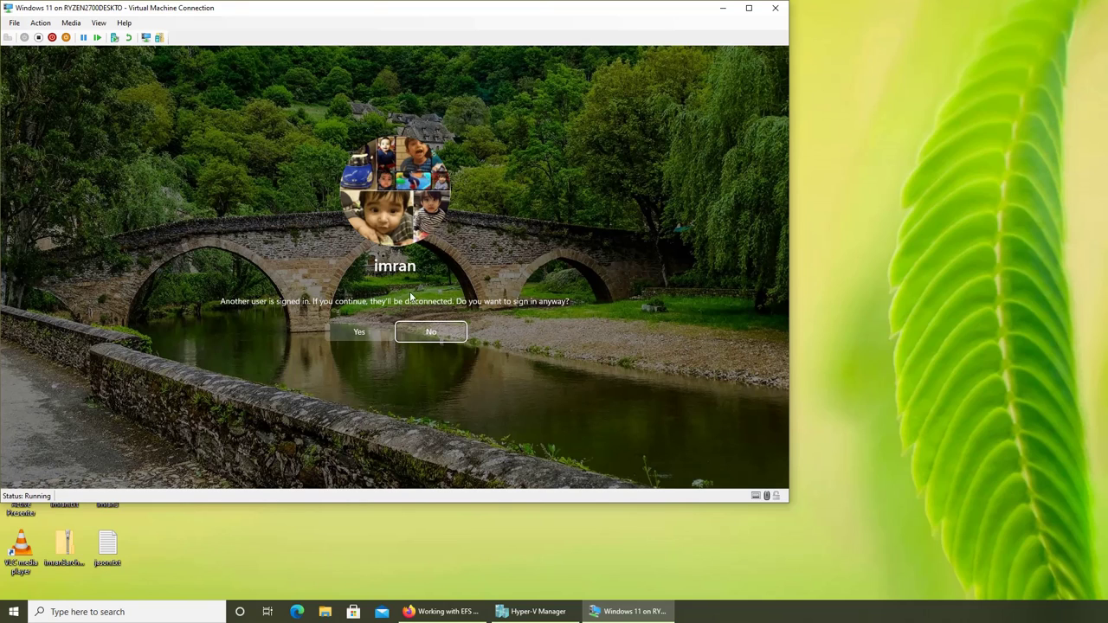
{"action": "left_click", "coordinate": [343, 336]}
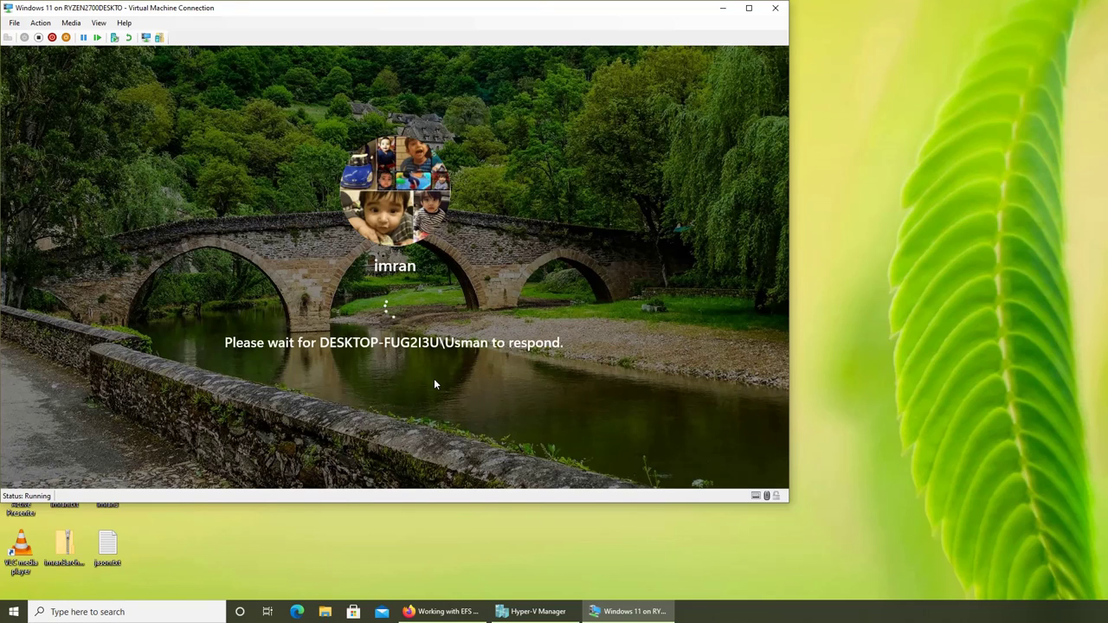